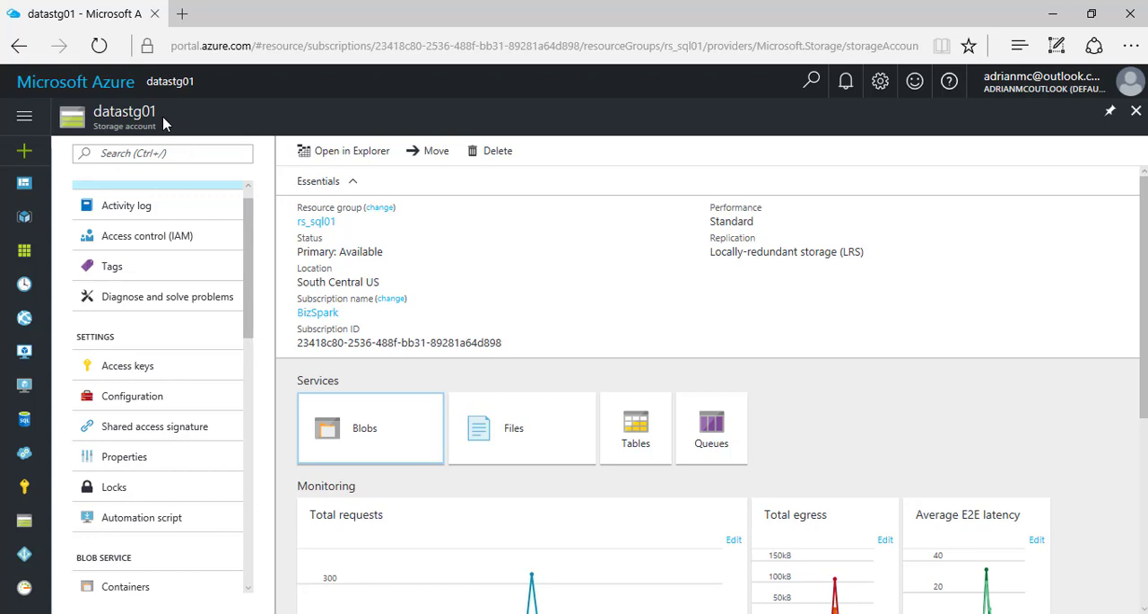
- Inspect the contents of the mysqlfiles and sqlserverfiles blob containers in the datastg01 storage account, closing each container afterward
{"action": "mouse_move", "coordinate": [162, 118]}
{"action": "left_mouse_down"}
{"action": "mouse_move", "coordinate": [129, 111]}
{"action": "mouse_move", "coordinate": [116, 125]}
{"action": "mouse_move", "coordinate": [155, 112]}
{"action": "mouse_move", "coordinate": [154, 124]}
{"action": "left_mouse_up"}
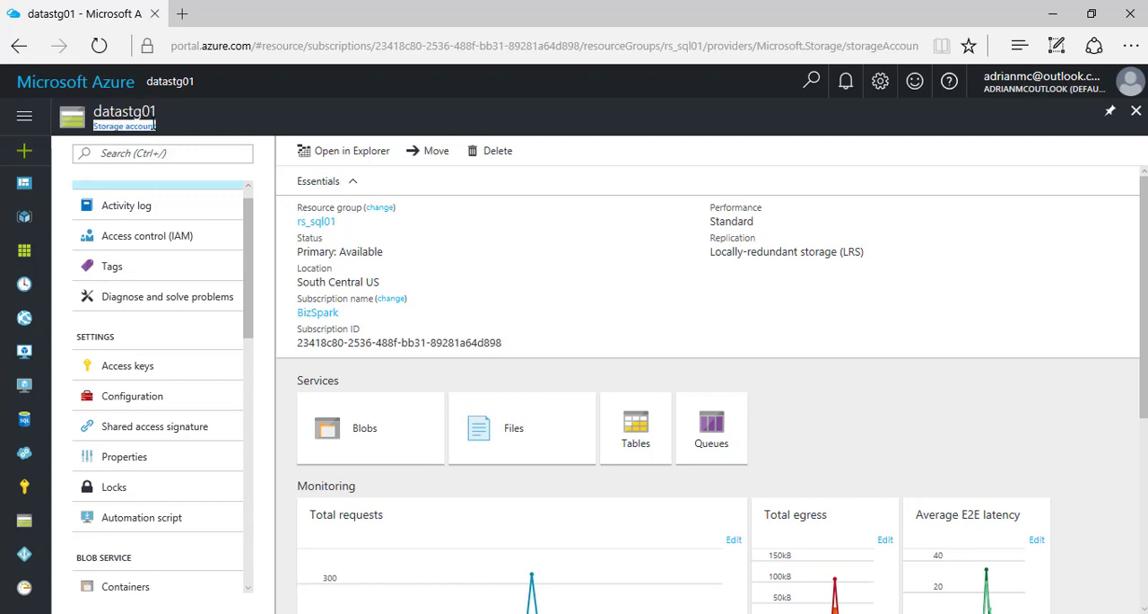
{"action": "left_click", "coordinate": [356, 435]}
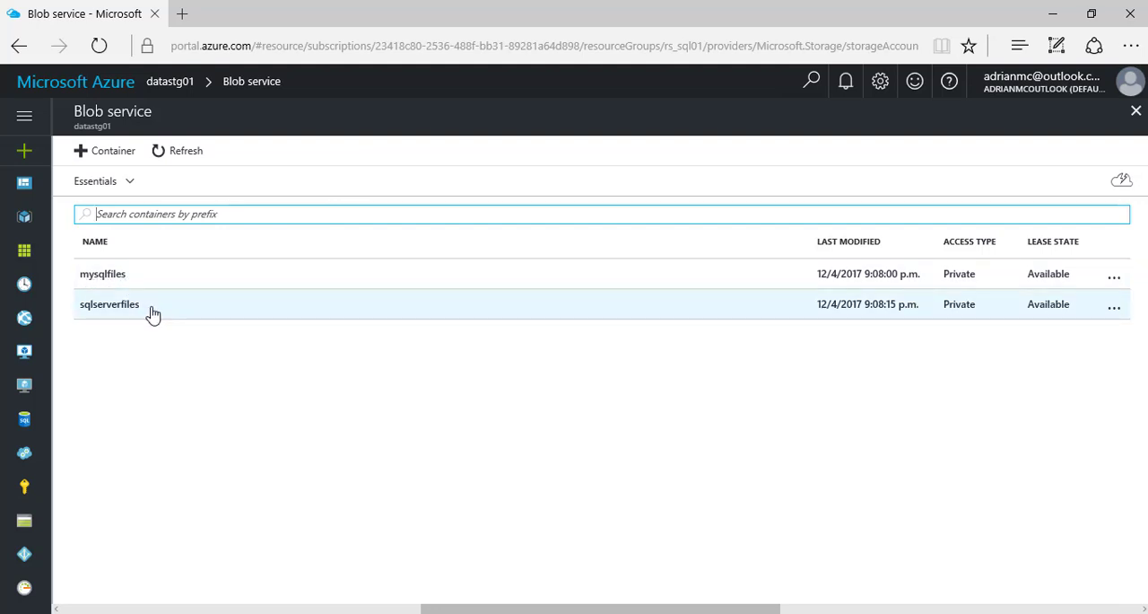
{"action": "left_click", "coordinate": [103, 274]}
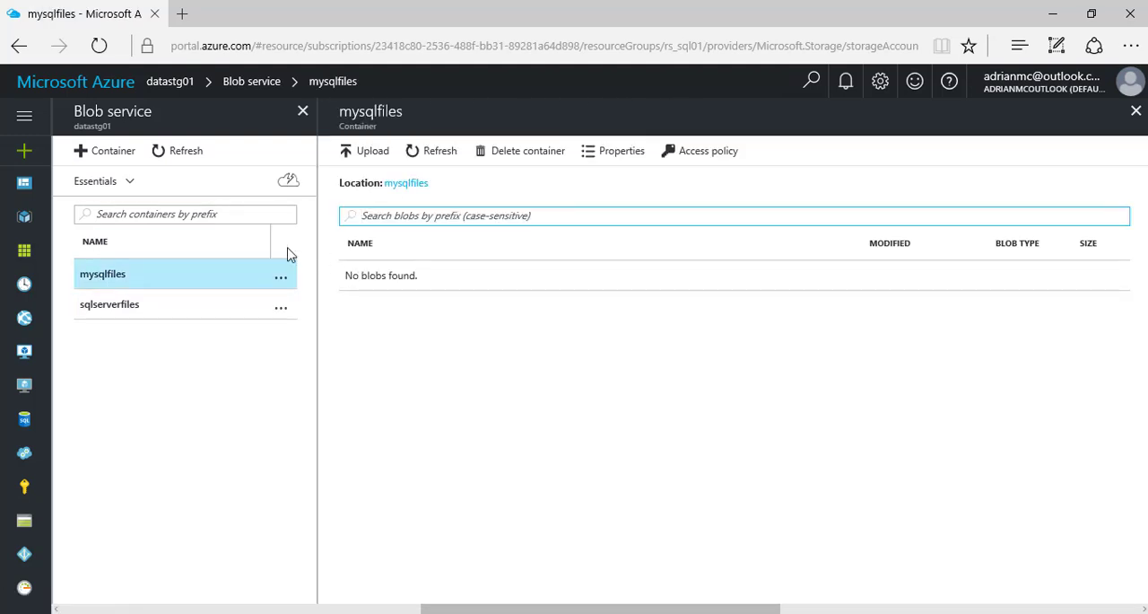
{"action": "left_click", "coordinate": [1132, 119]}
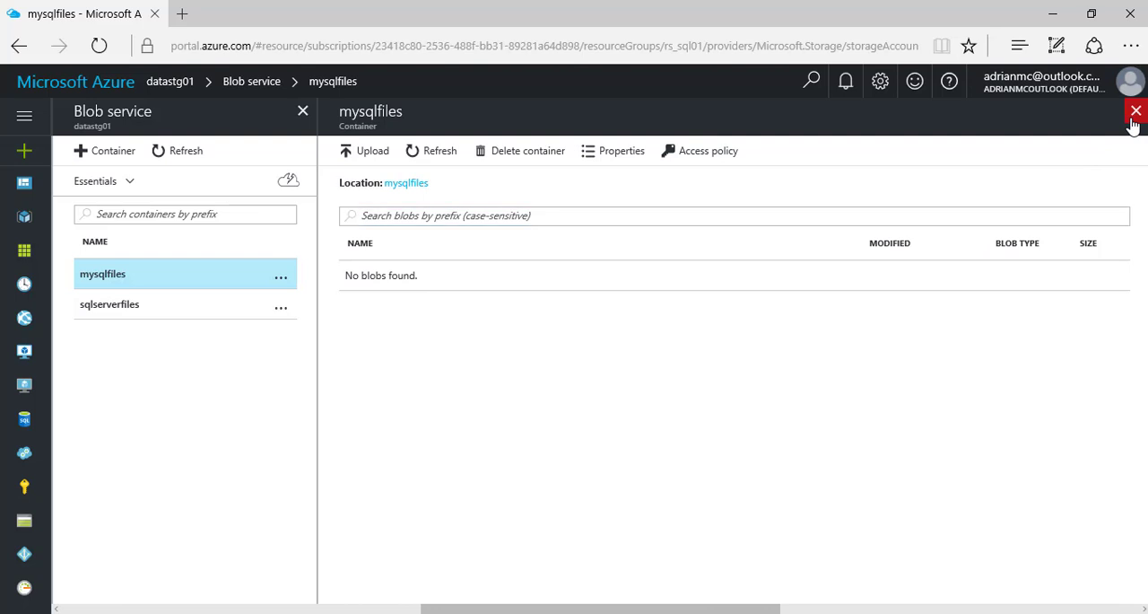
{"action": "left_click", "coordinate": [128, 307]}
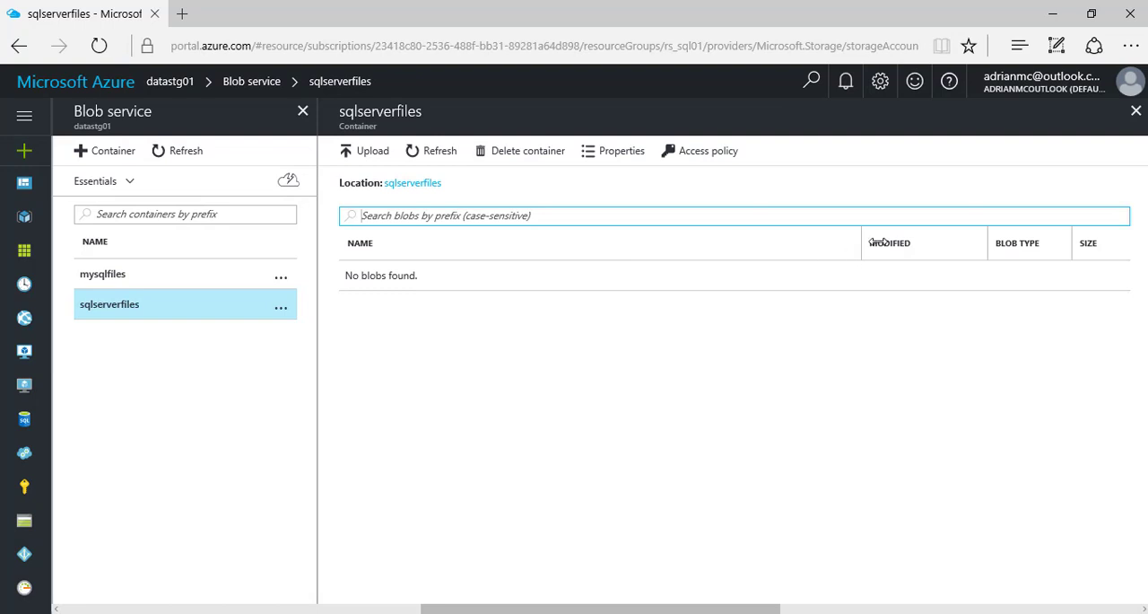
{"action": "left_click", "coordinate": [1135, 110]}
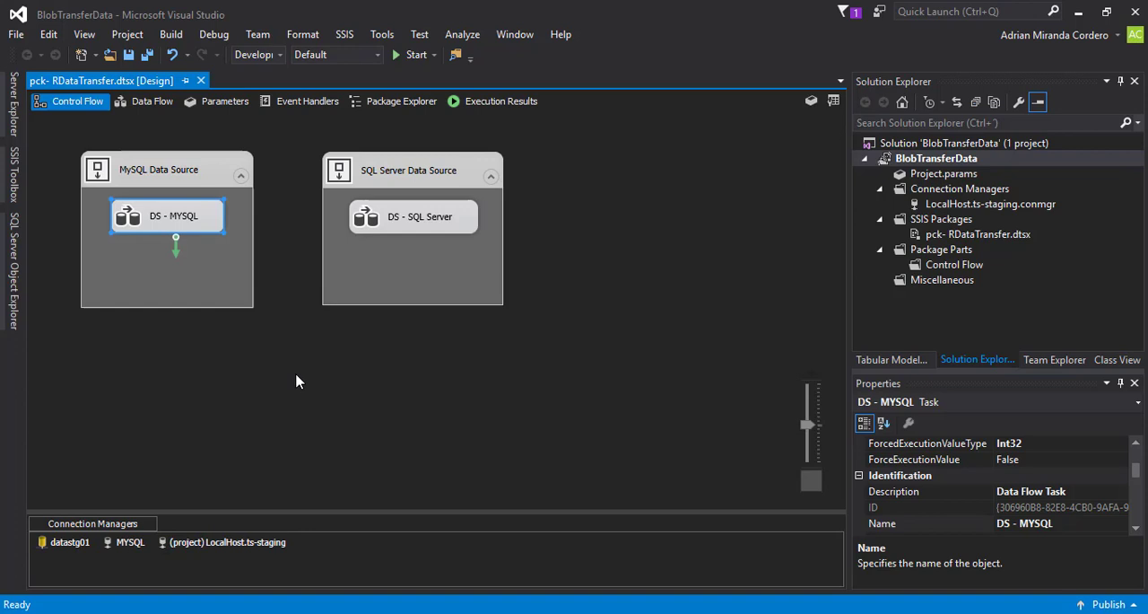
- In Visual Studio, look through the SSIS Toolbox for the available Azure tasks
{"action": "left_click", "coordinate": [15, 173]}
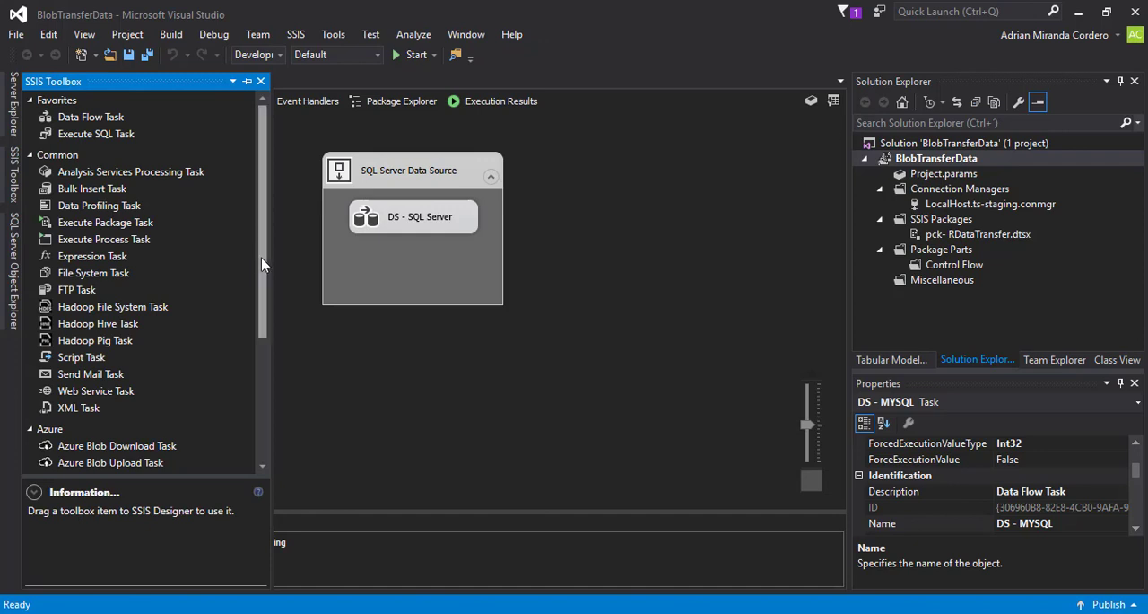
{"action": "left_click_drag", "start_coordinate": [261, 259], "coordinate": [267, 359]}
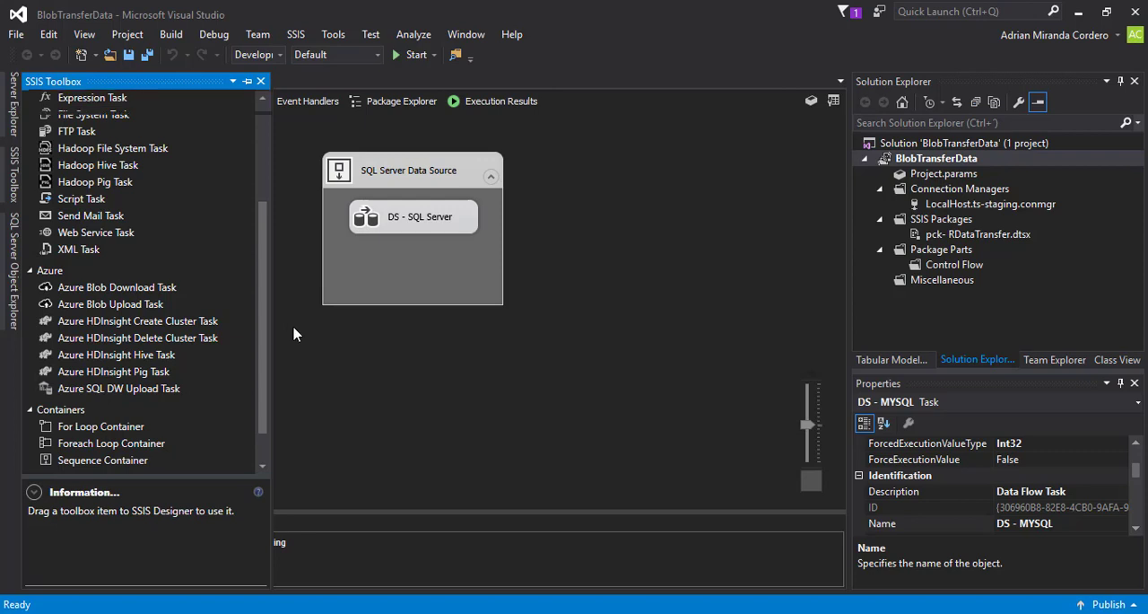
{"action": "left_click", "coordinate": [264, 309]}
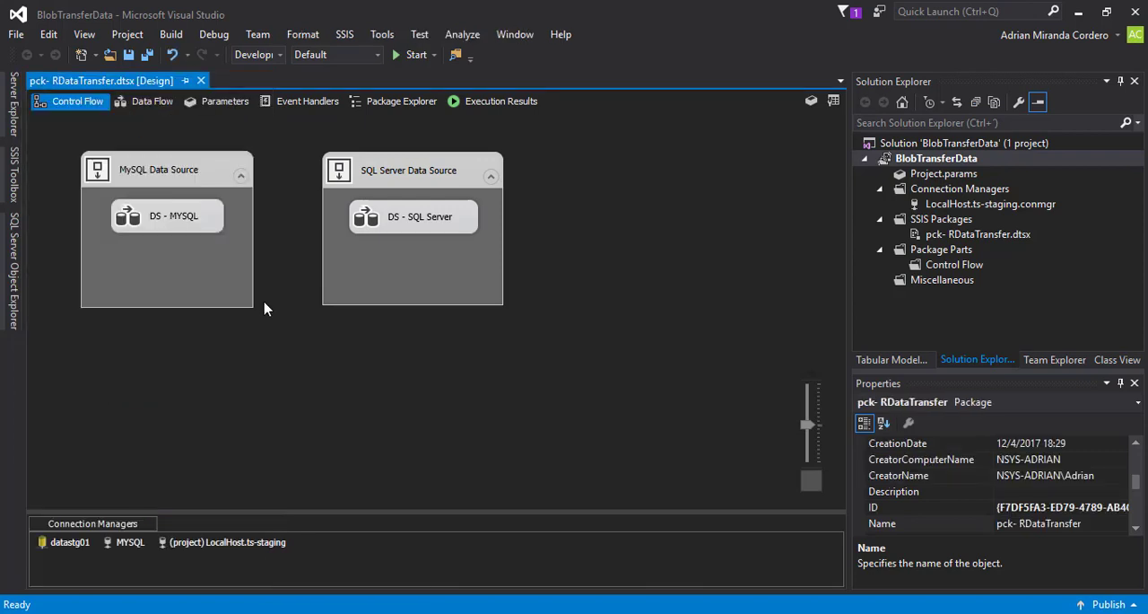
- Open the DS - MYSQL data flow, preview the actor table rows in the ds - Actor ODBC source, and leave its settings unchanged
{"action": "double_click", "coordinate": [190, 220]}
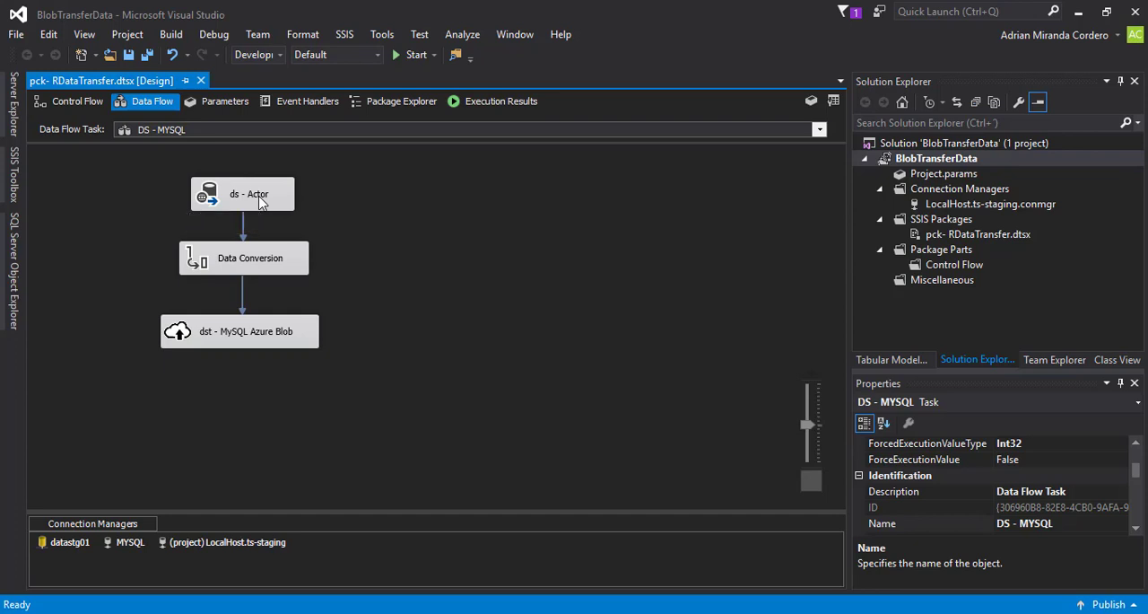
{"action": "left_click", "coordinate": [260, 203]}
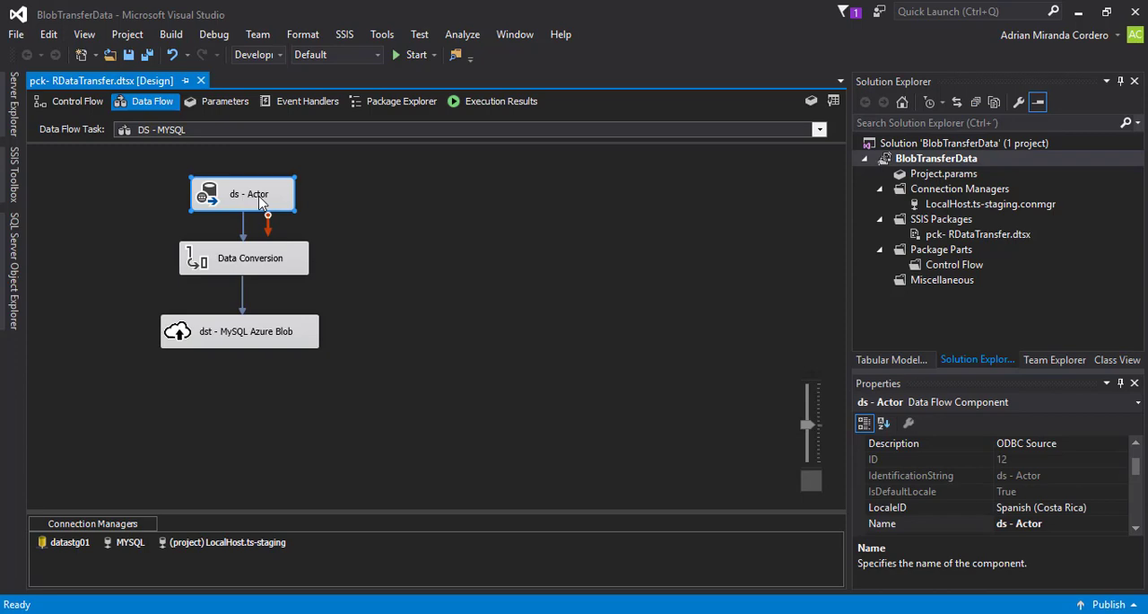
{"action": "double_click", "coordinate": [260, 203]}
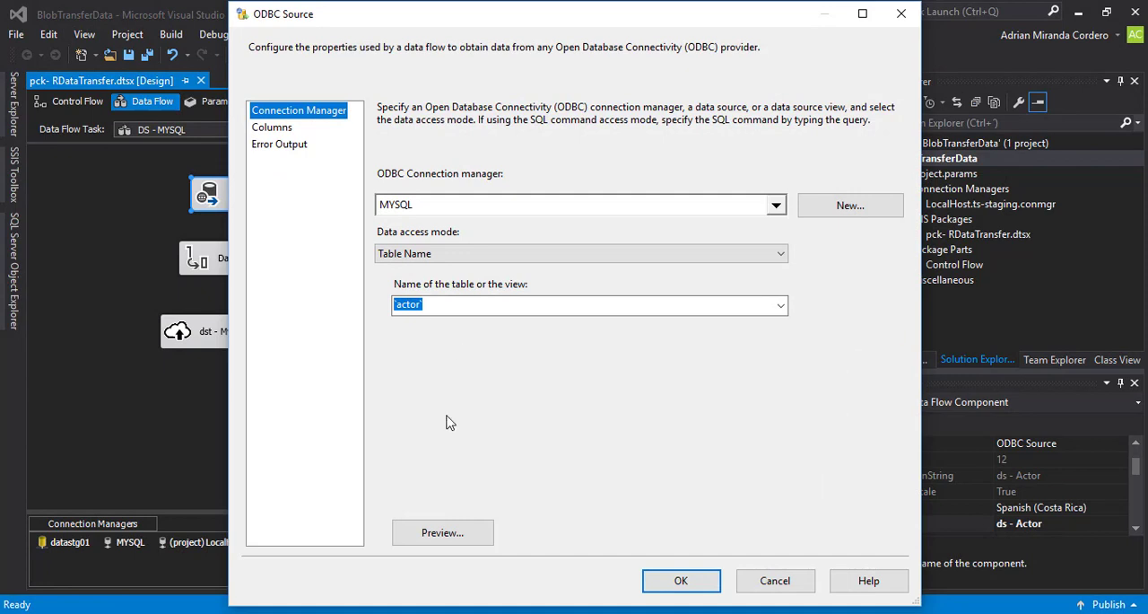
{"action": "left_click", "coordinate": [437, 534]}
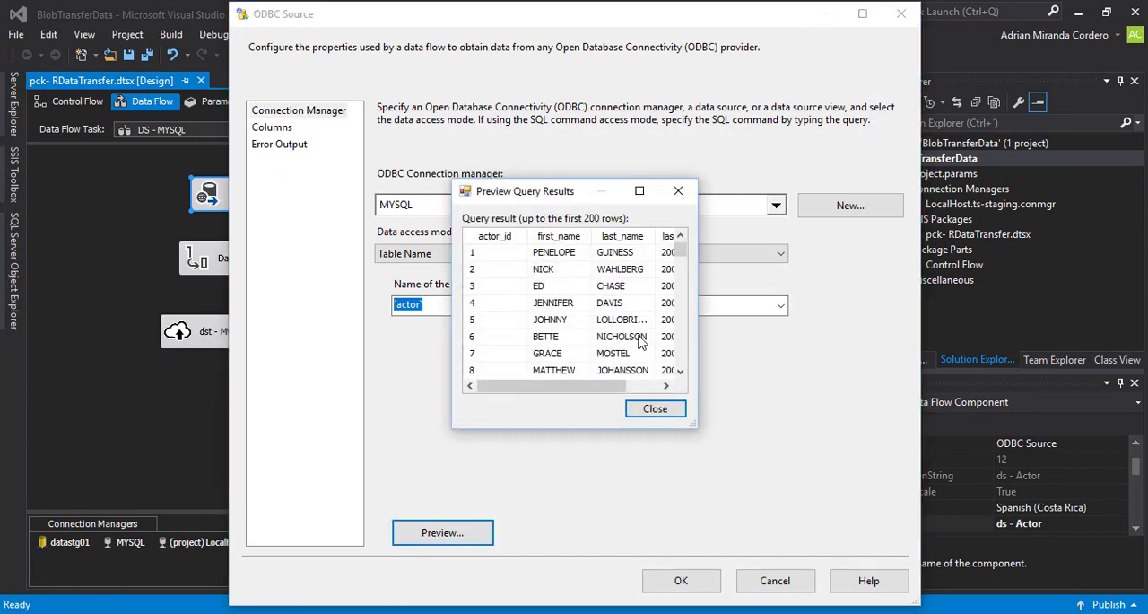
{"action": "left_click_drag", "start_coordinate": [698, 353], "coordinate": [882, 352]}
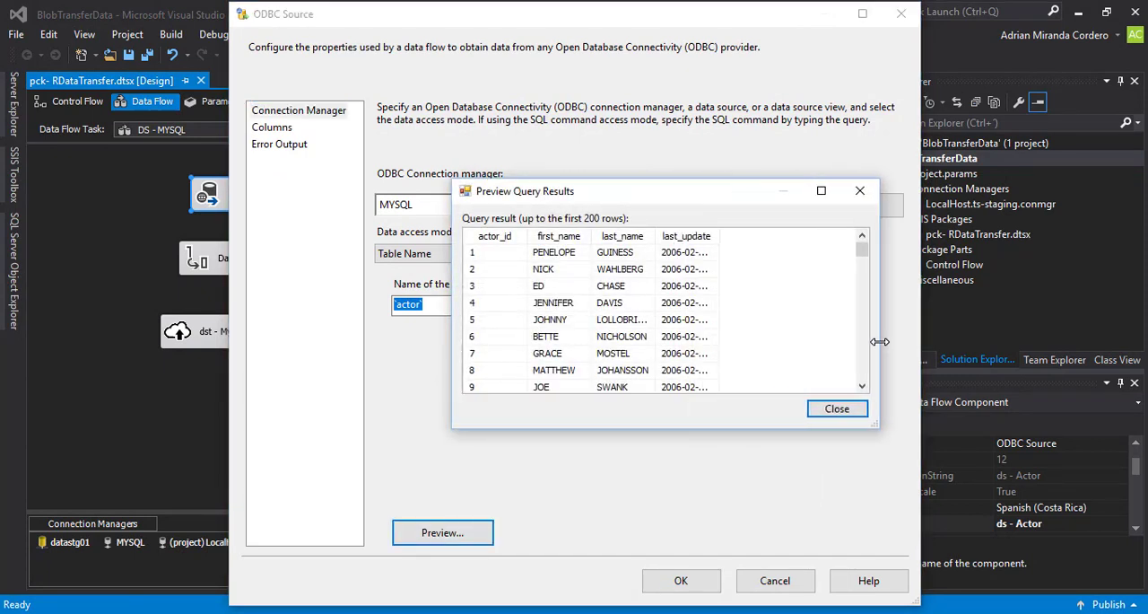
{"action": "left_click_drag", "start_coordinate": [864, 261], "coordinate": [864, 373]}
{"action": "left_click", "coordinate": [837, 409]}
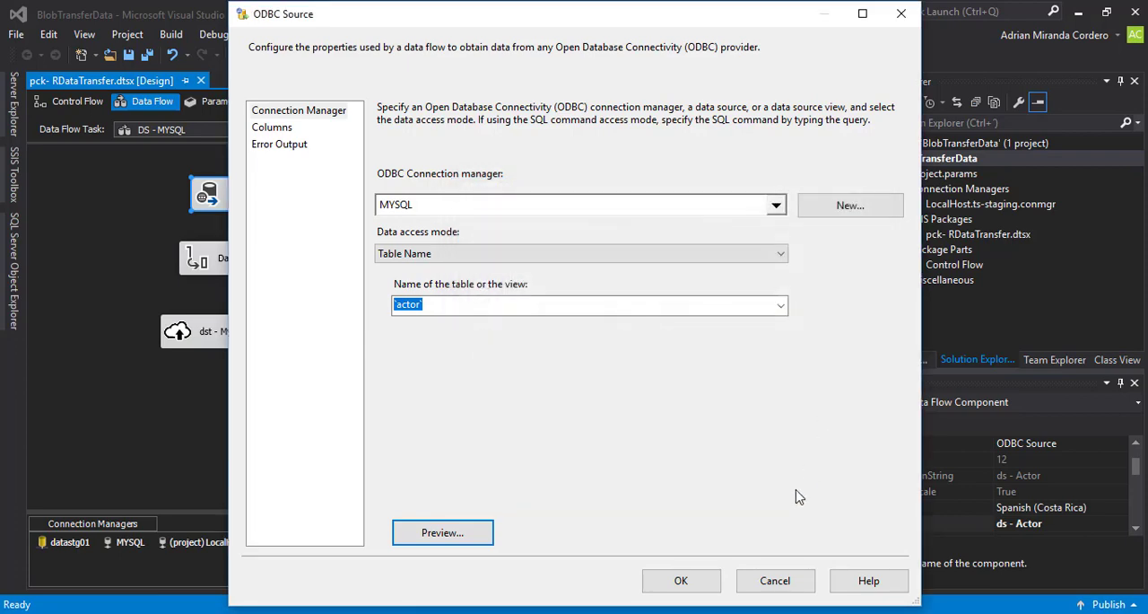
{"action": "left_click", "coordinate": [775, 580]}
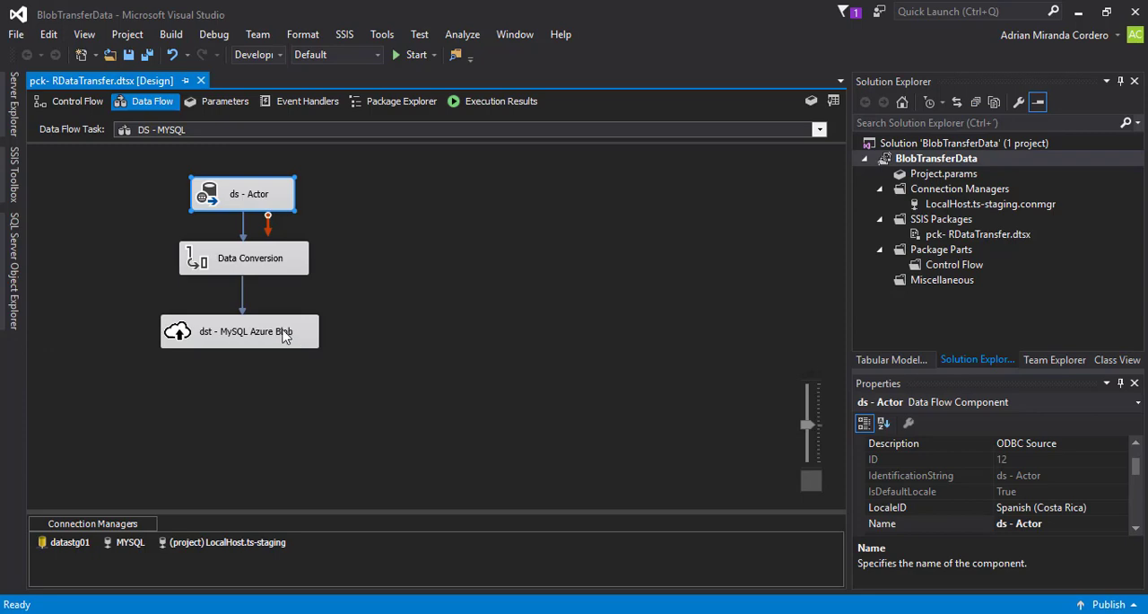
- Open the dst - MySQL Azure Blob destination and review its blob container name and blob name settings
{"action": "double_click", "coordinate": [237, 334]}
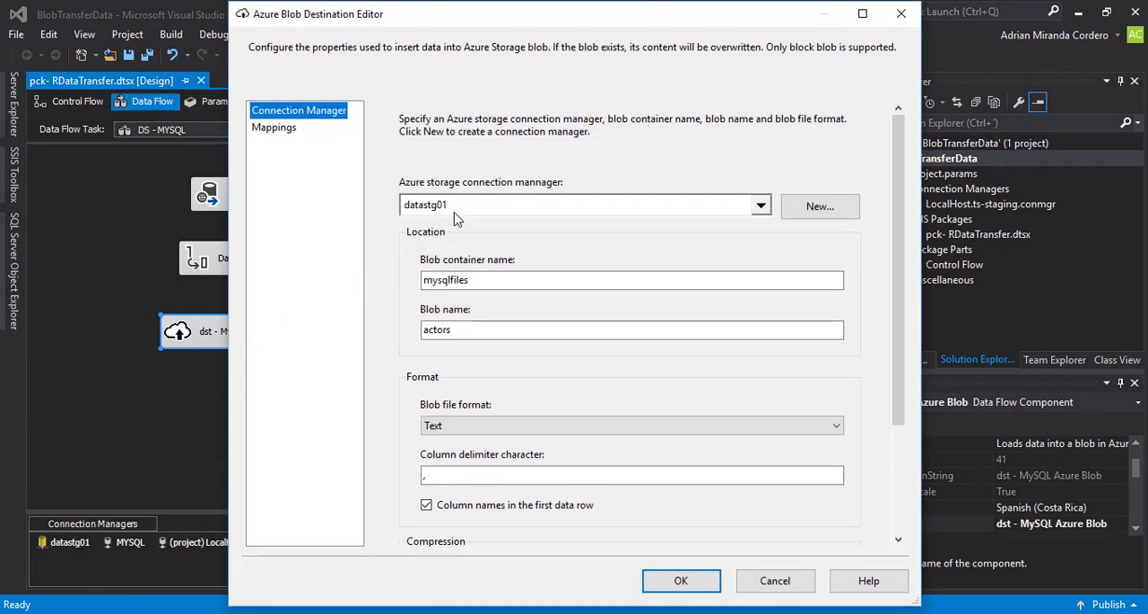
{"action": "left_click", "coordinate": [516, 283]}
{"action": "left_click_drag", "start_coordinate": [467, 280], "coordinate": [399, 281]}
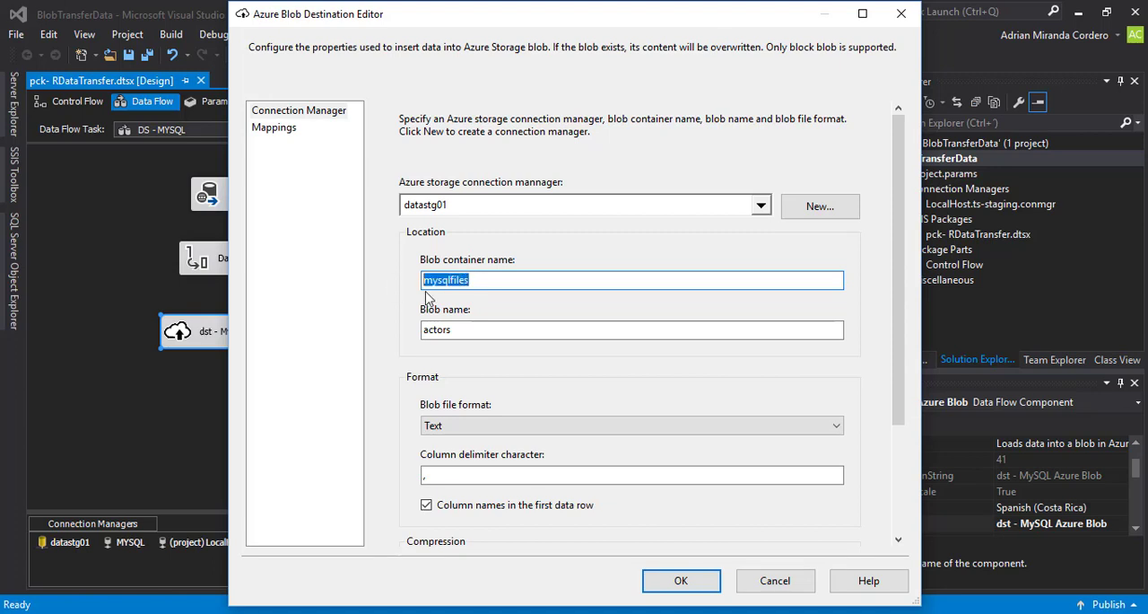
{"action": "left_click", "coordinate": [515, 331]}
{"action": "left_click_drag", "start_coordinate": [453, 329], "coordinate": [408, 330]}
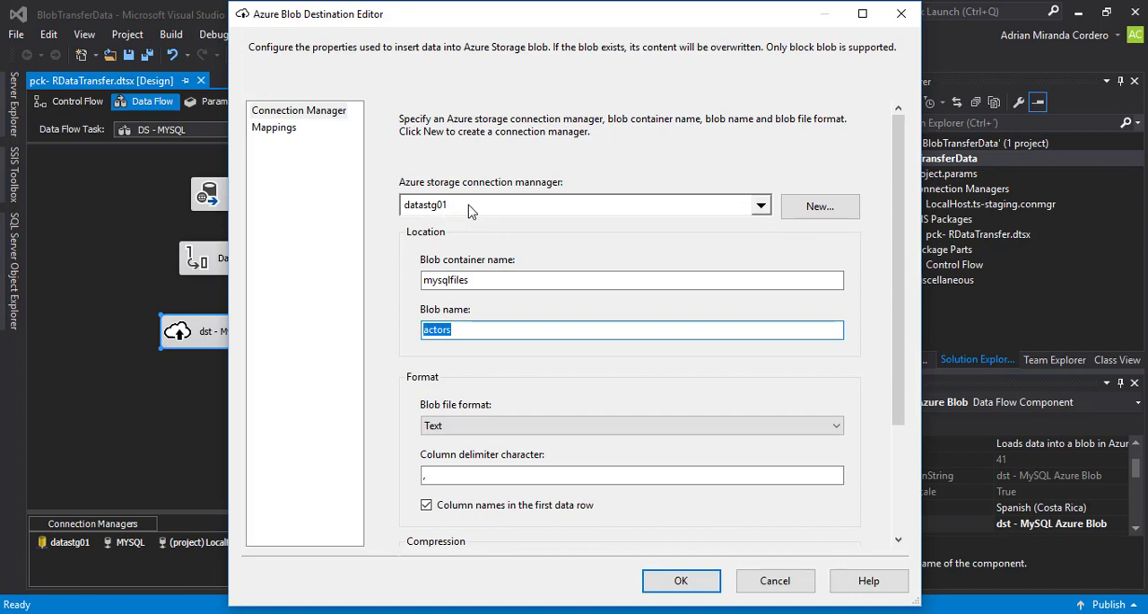
{"action": "left_click", "coordinate": [816, 207]}
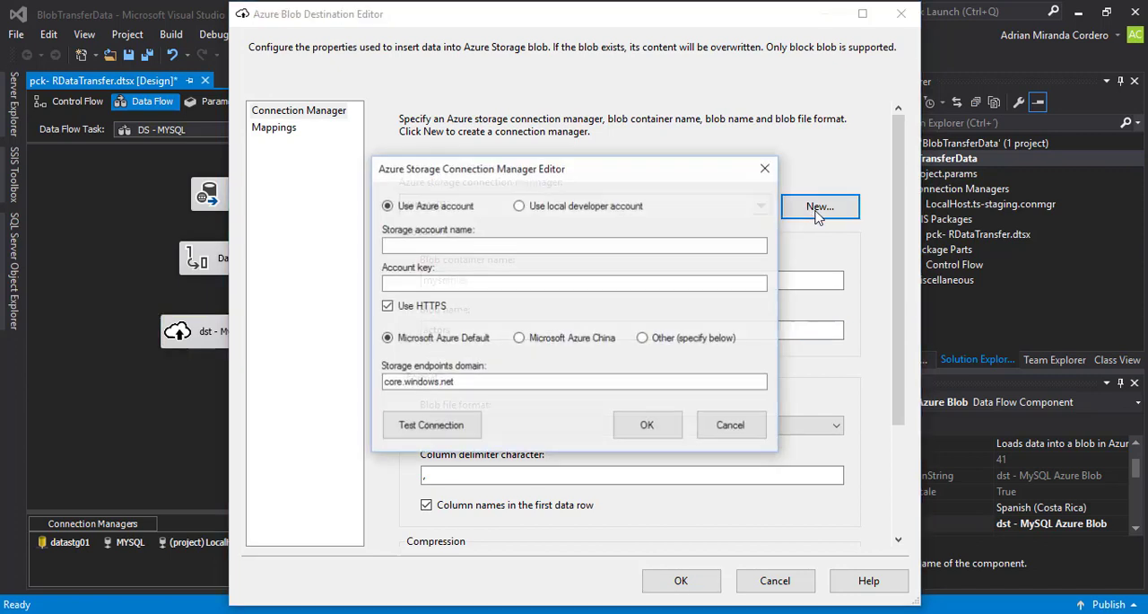
{"action": "left_click", "coordinate": [476, 244]}
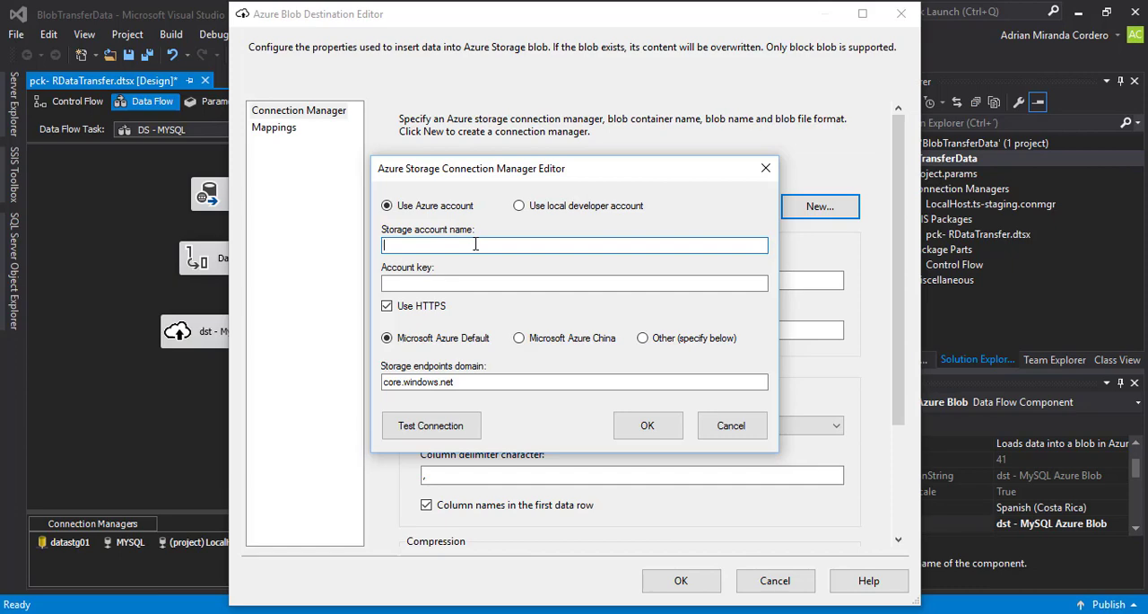
{"action": "left_click_drag", "start_coordinate": [554, 172], "coordinate": [664, 141]}
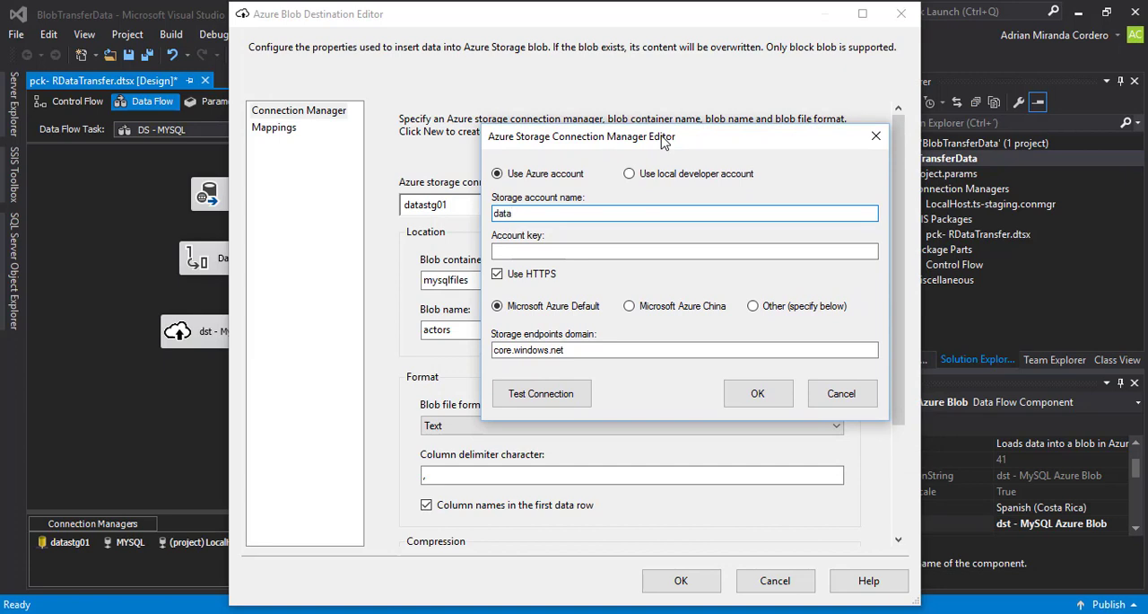
{"action": "type", "text": "datastg01"}
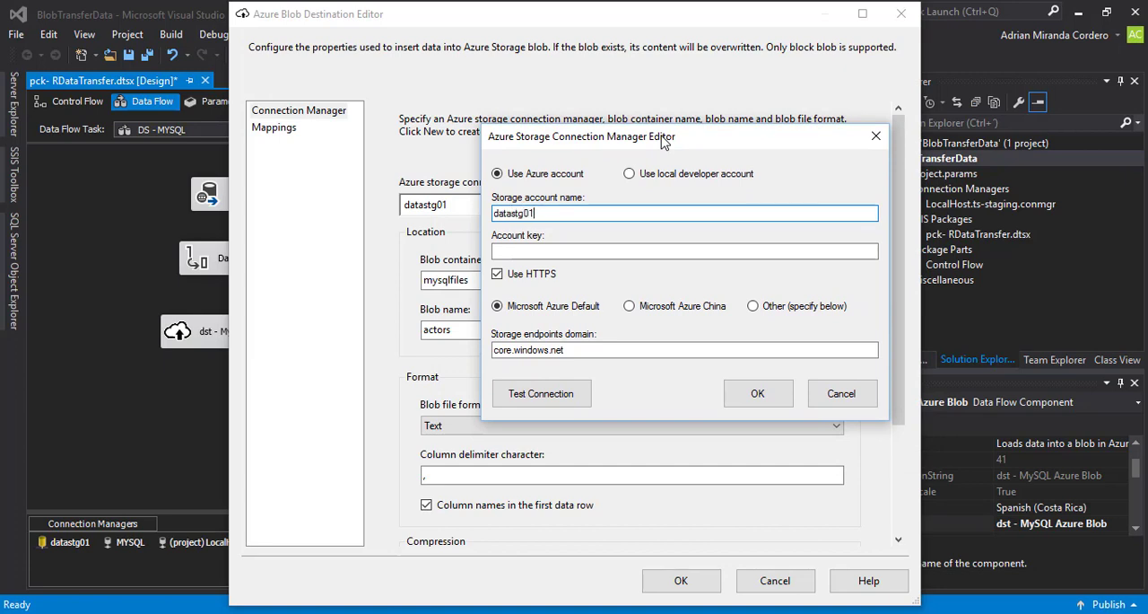
{"action": "left_click", "coordinate": [565, 251]}
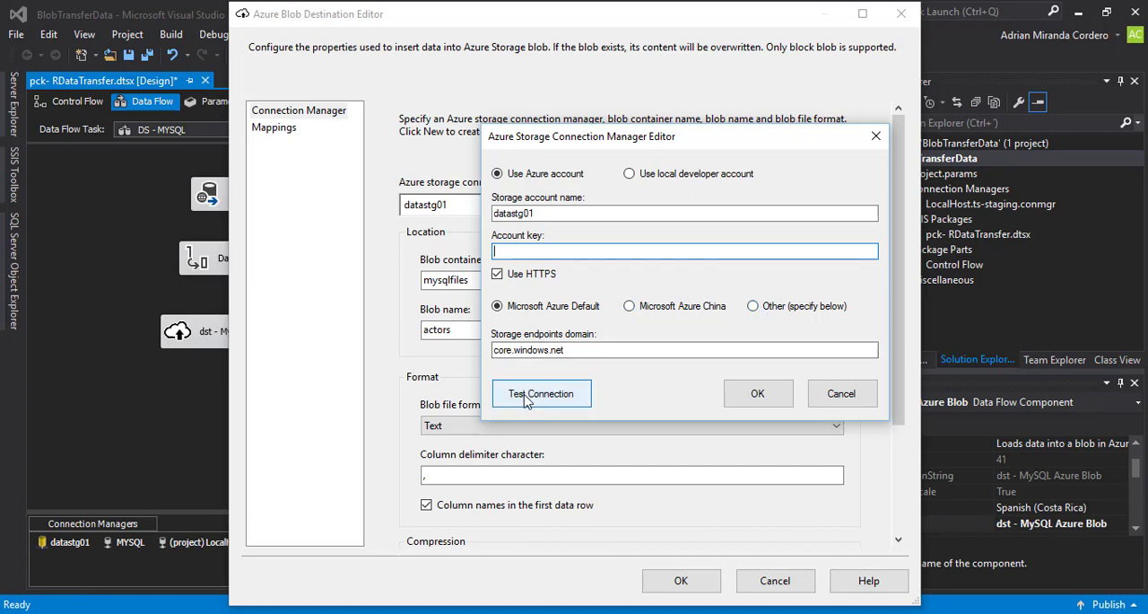
{"action": "left_click", "coordinate": [842, 395]}
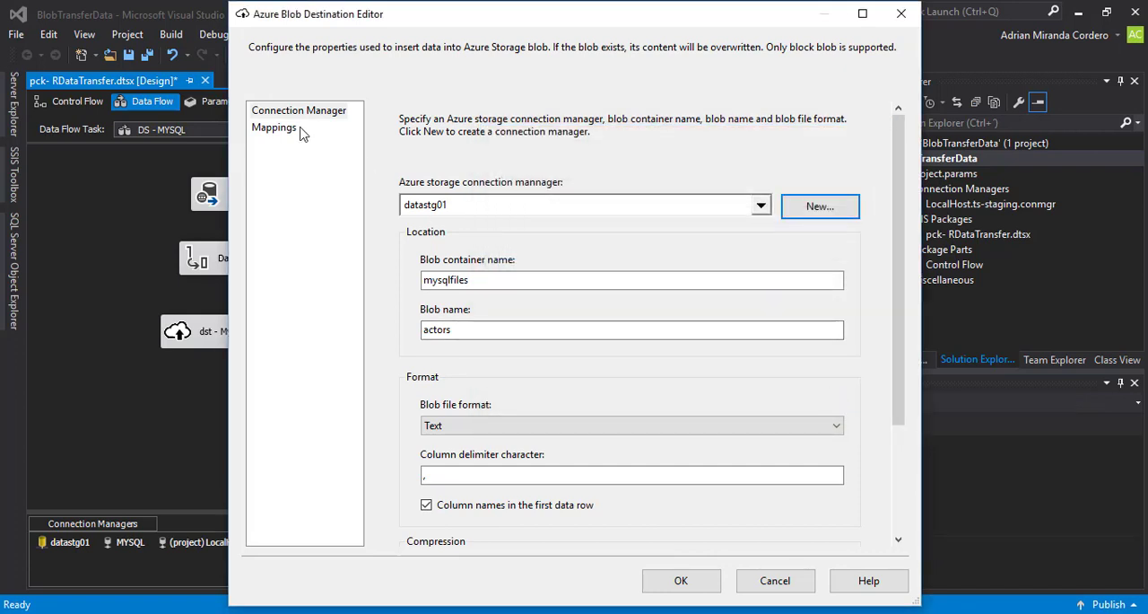
- Review the column mappings of the MySQL Azure Blob destination and close its editor without saving
{"action": "left_click", "coordinate": [274, 127]}
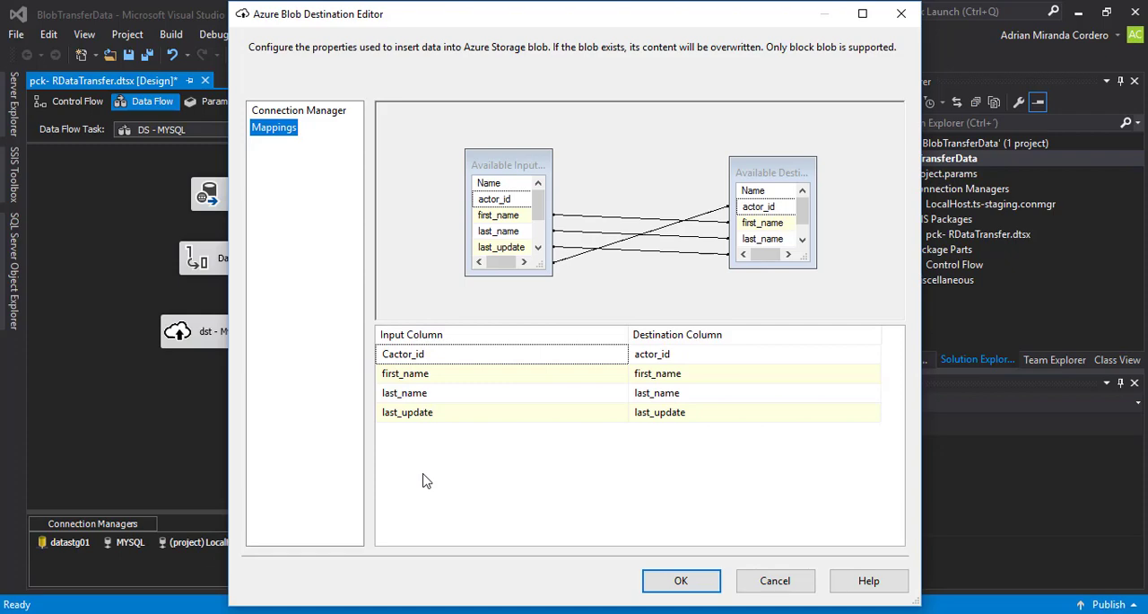
{"action": "left_click", "coordinate": [768, 581]}
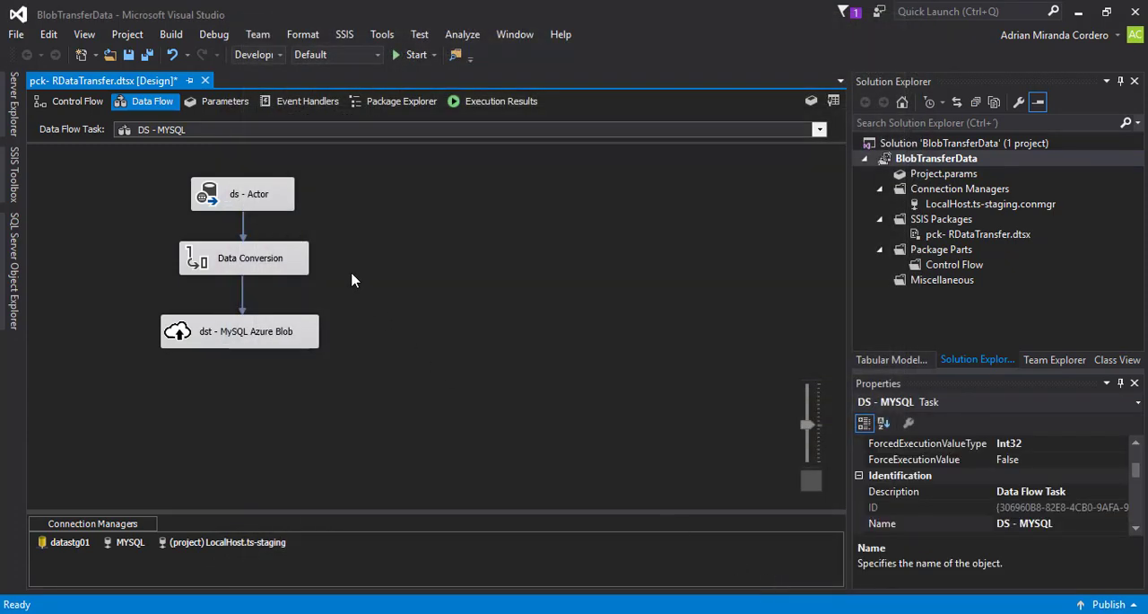
- Open the DS - SQL Server data flow and review the connection and columns of the ds - Employees OLE DB source without saving
{"action": "left_click", "coordinate": [75, 106]}
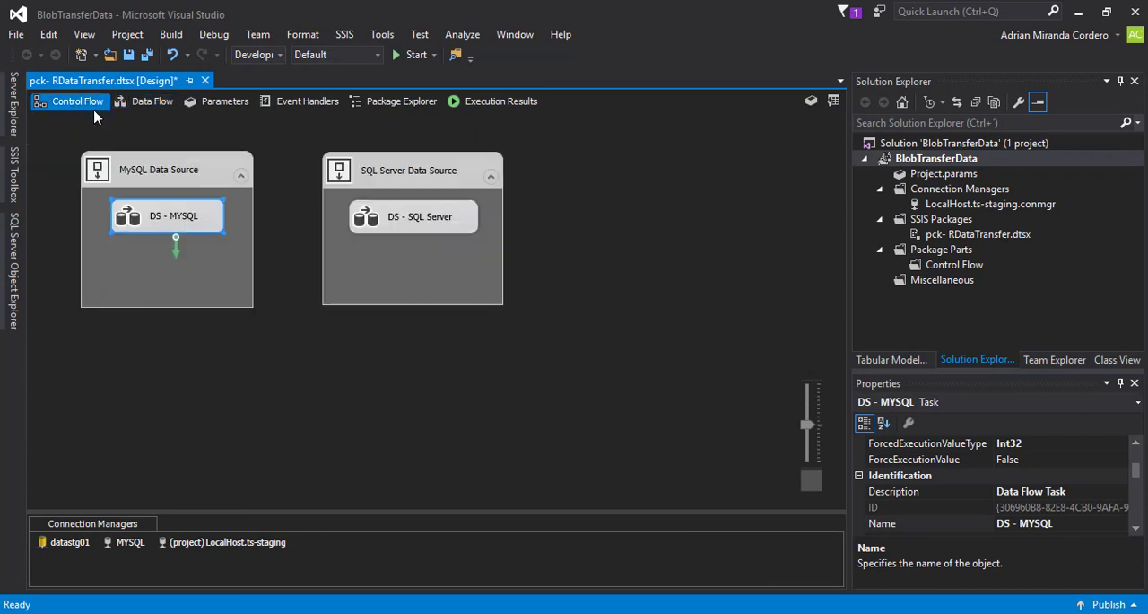
{"action": "double_click", "coordinate": [427, 227]}
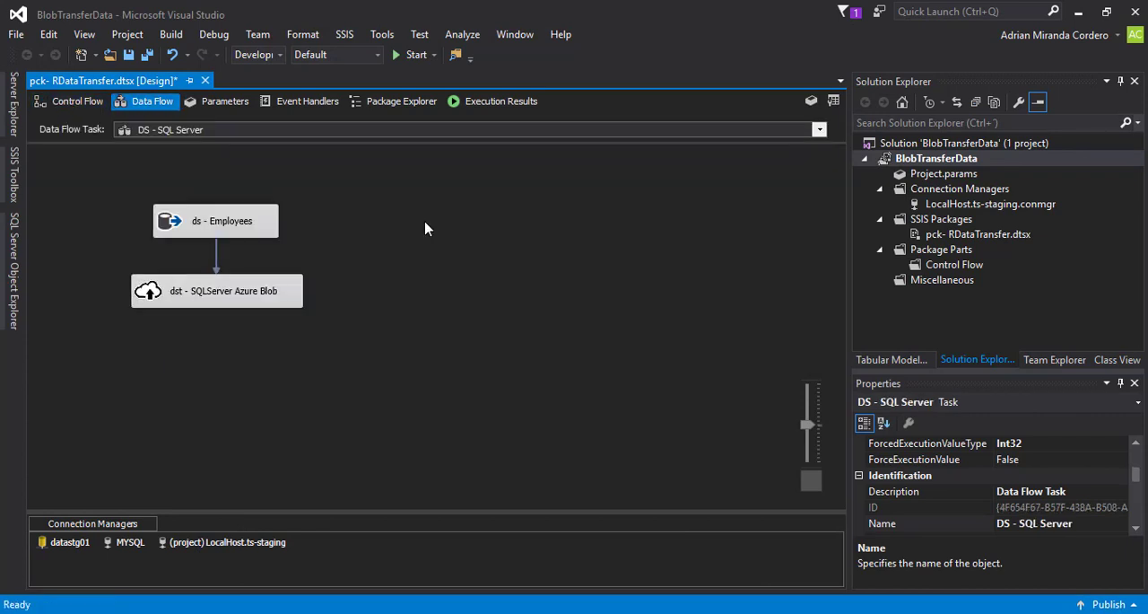
{"action": "left_click", "coordinate": [225, 221]}
{"action": "double_click", "coordinate": [224, 221]}
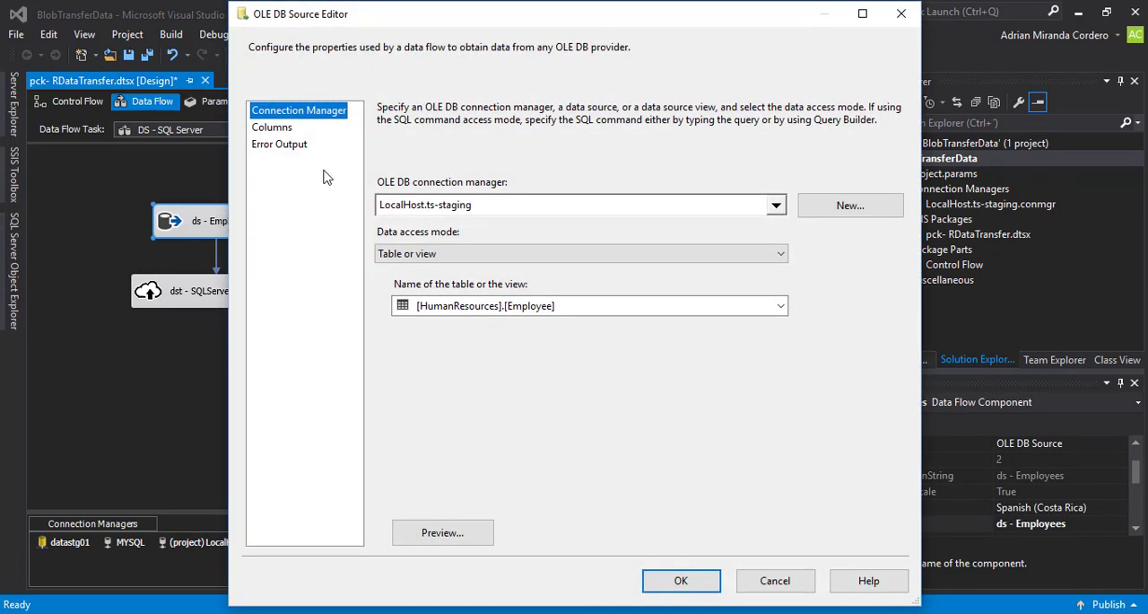
{"action": "left_click", "coordinate": [274, 128]}
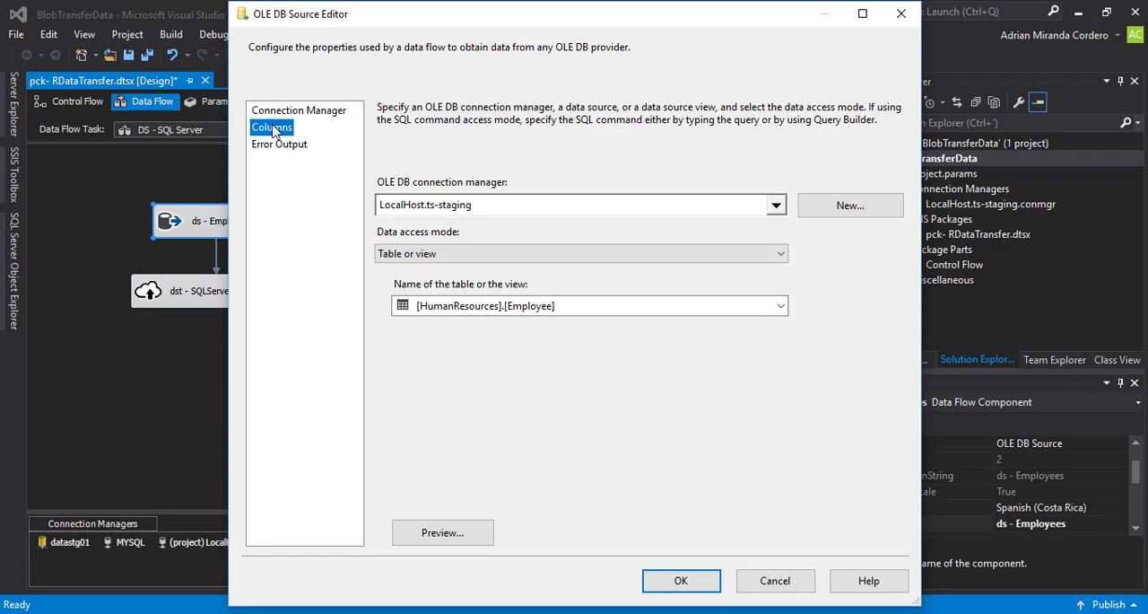
{"action": "left_click", "coordinate": [777, 579]}
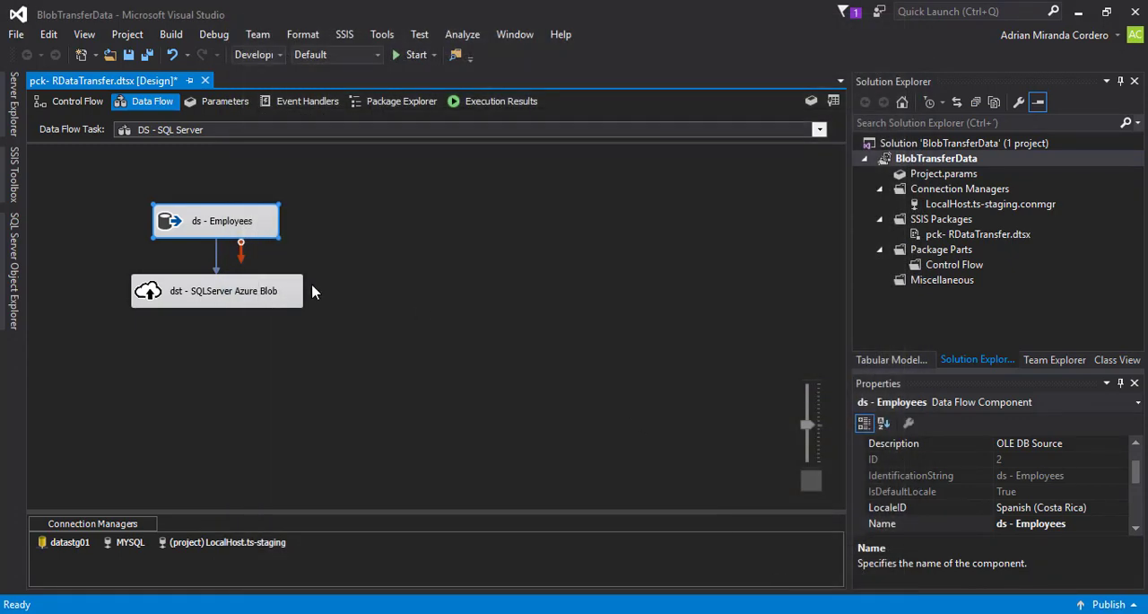
- Open the dst - SQLServer Azure Blob destination, review its blob container and blob name settings, and close it without saving
{"action": "double_click", "coordinate": [219, 292]}
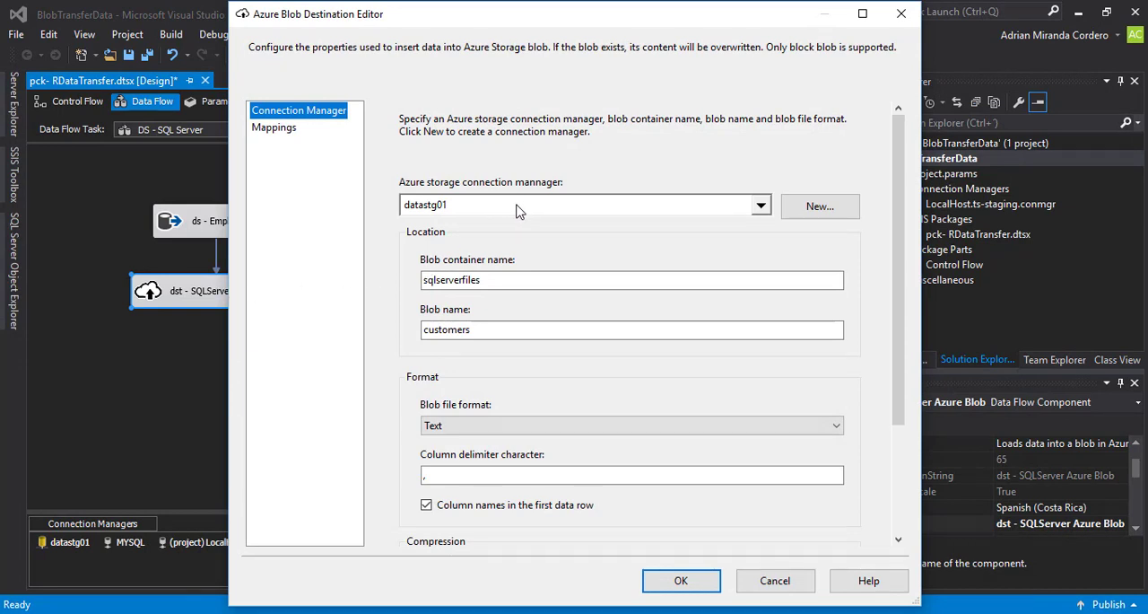
{"action": "left_click", "coordinate": [519, 285]}
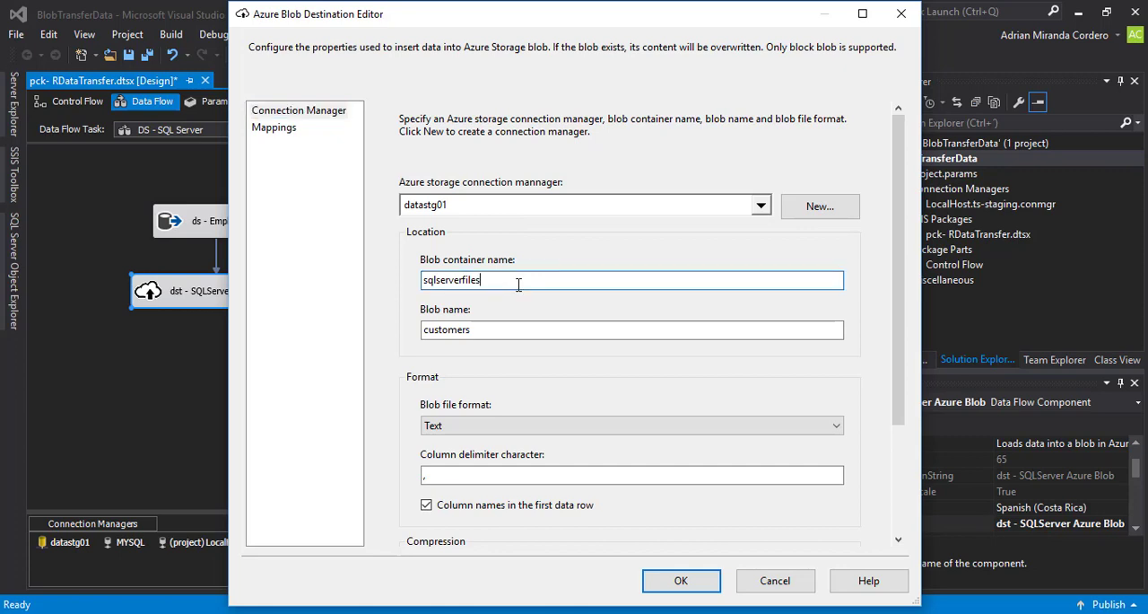
{"action": "left_click_drag", "start_coordinate": [501, 281], "coordinate": [411, 284]}
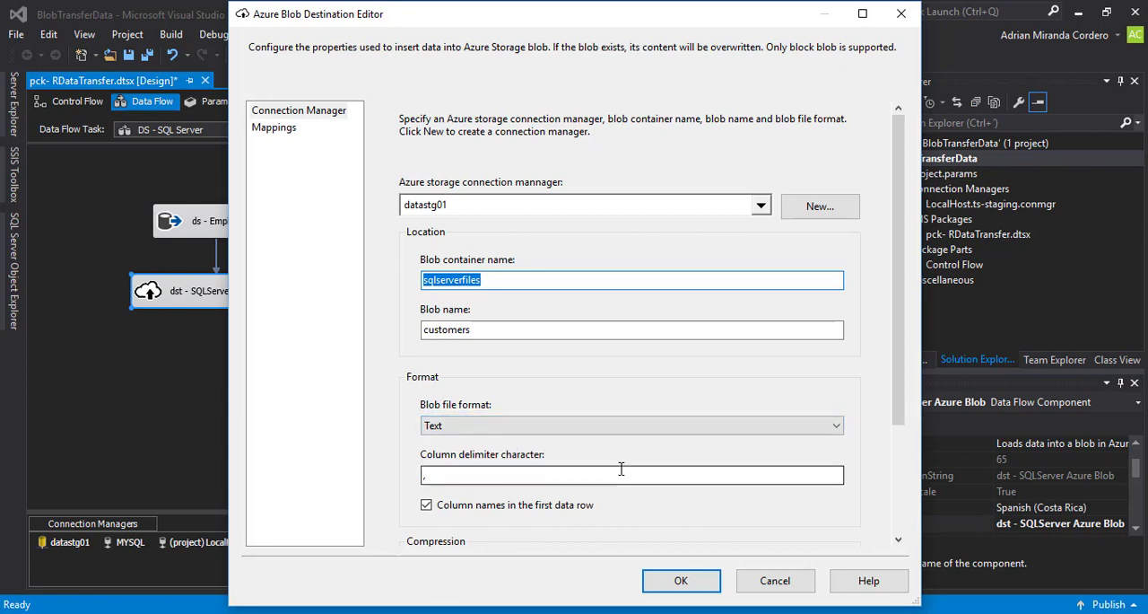
{"action": "left_click", "coordinate": [769, 580]}
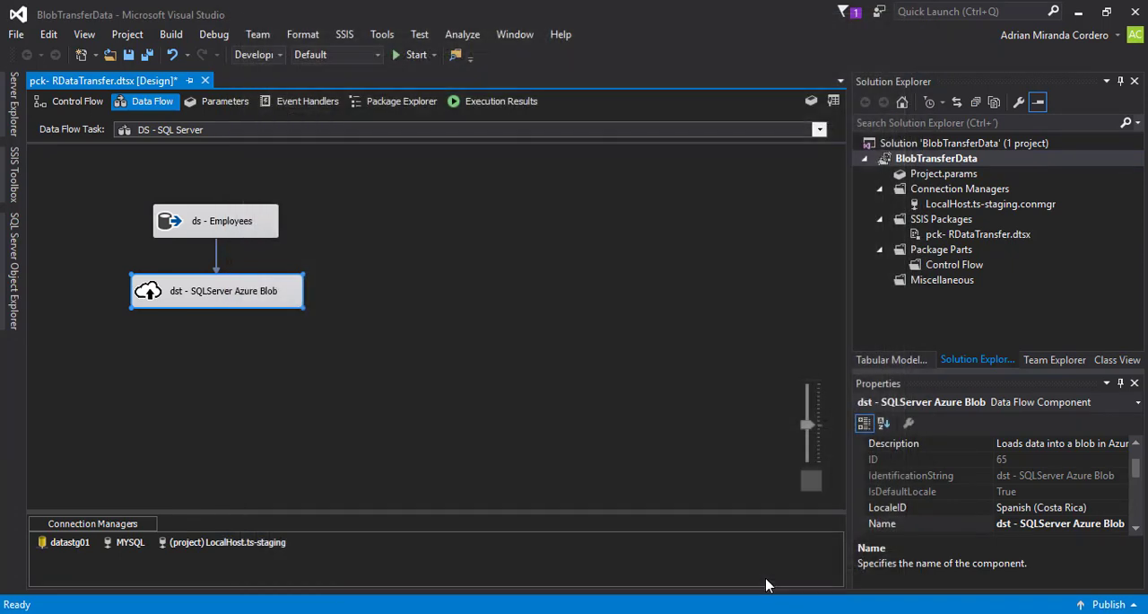
- Run the pck- RDataTransfer package from its control flow and review the execution progress log
{"action": "left_click", "coordinate": [79, 102]}
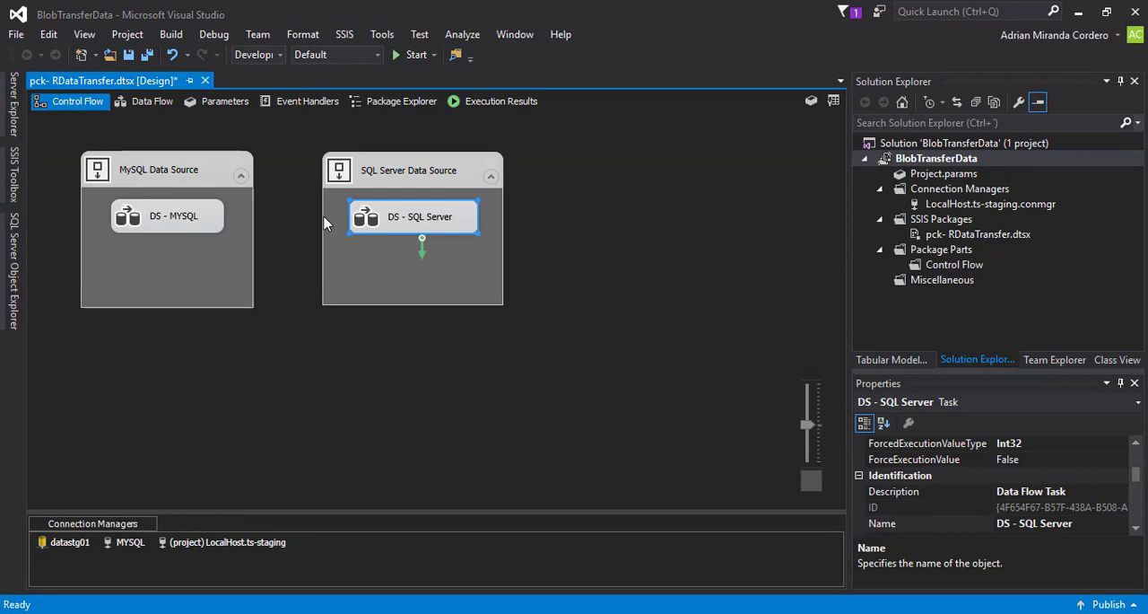
{"action": "left_click", "coordinate": [403, 60]}
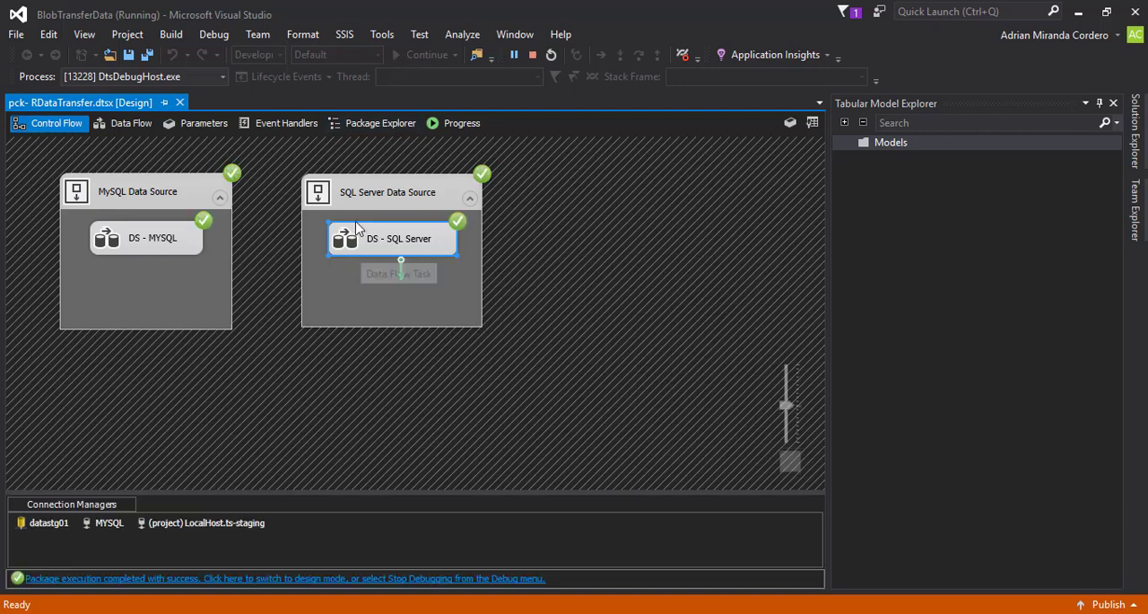
{"action": "left_click", "coordinate": [461, 123]}
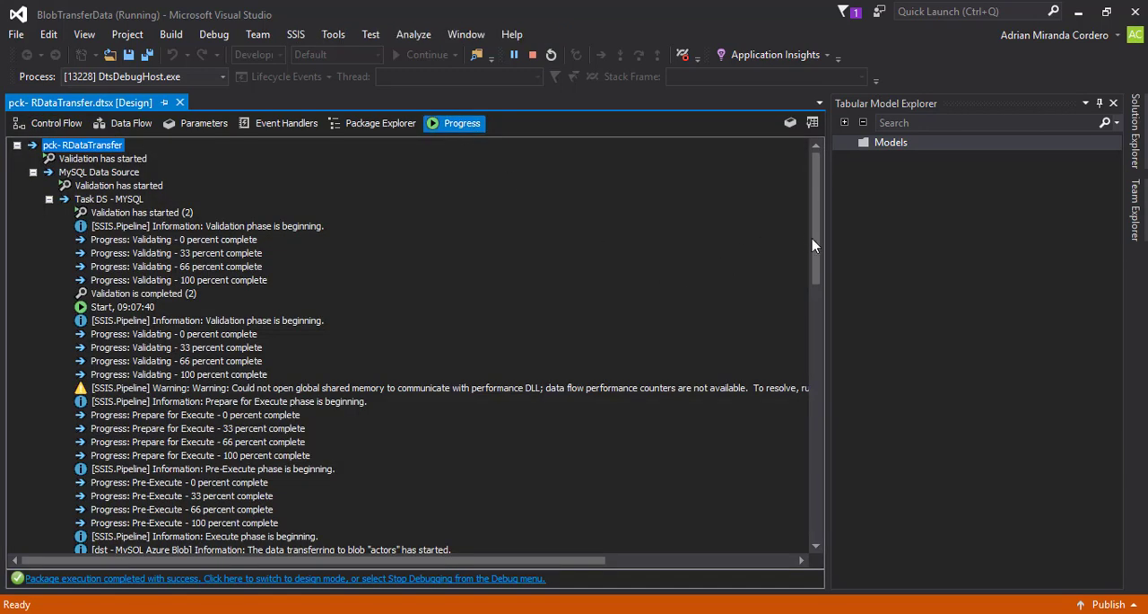
{"action": "left_click_drag", "start_coordinate": [814, 257], "coordinate": [813, 224]}
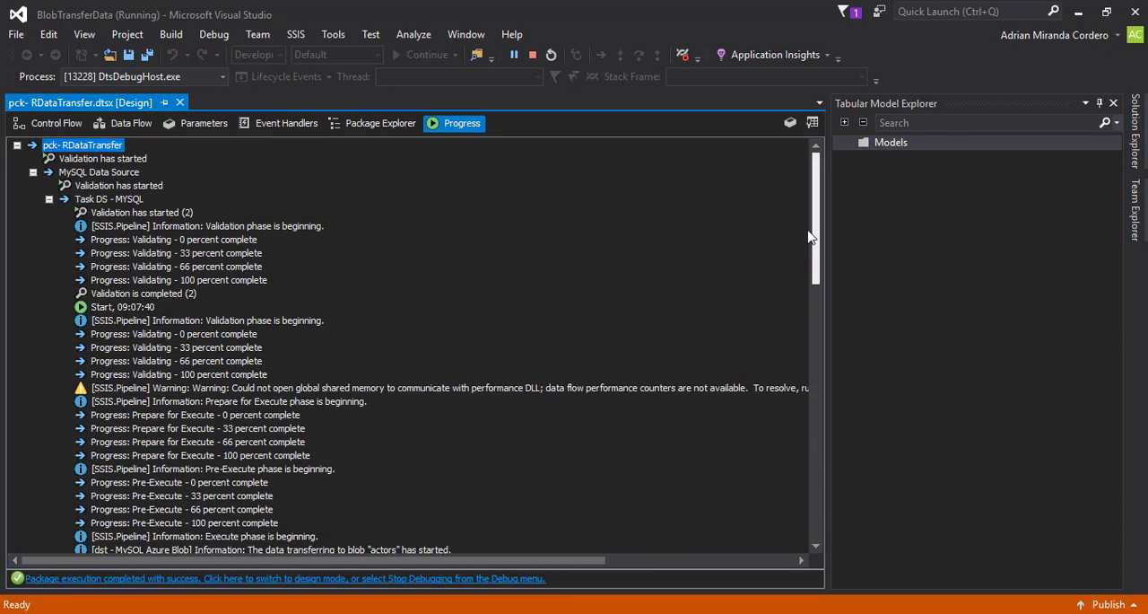
{"action": "left_click", "coordinate": [43, 124]}
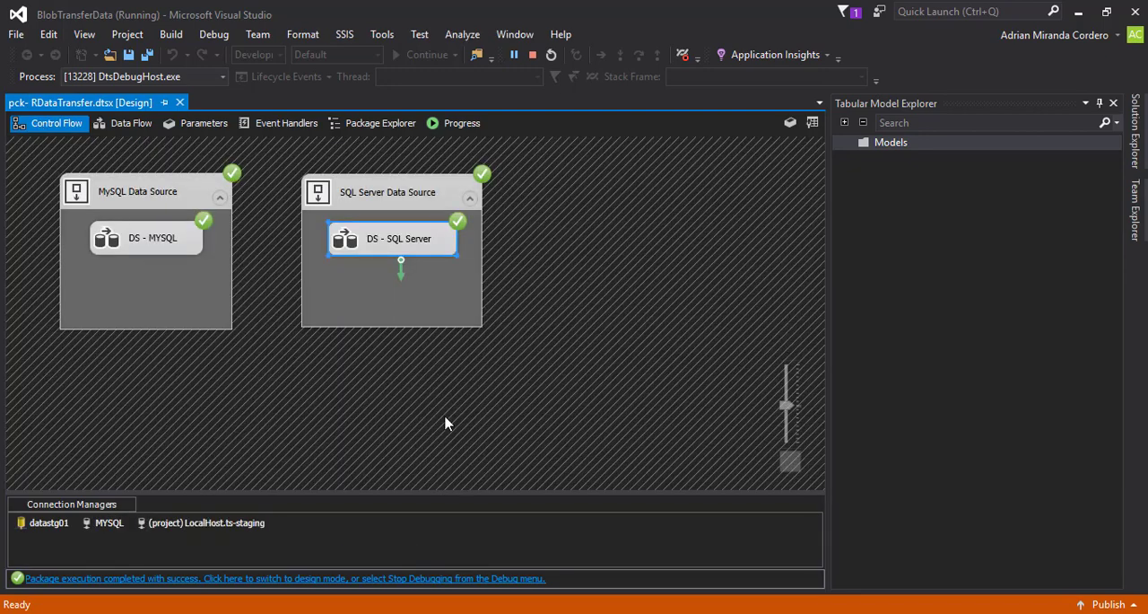
- Switch to the Azure portal in the browser and inspect the properties of the actors blob in the mysqlfiles container
{"action": "left_click", "coordinate": [243, 613]}
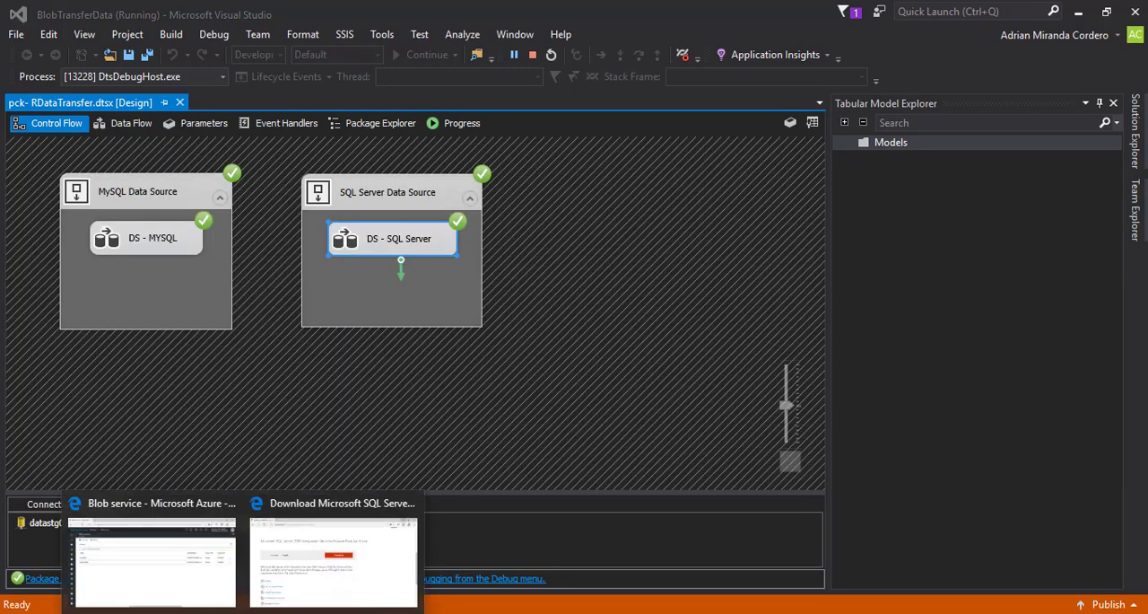
{"action": "left_click", "coordinate": [167, 536]}
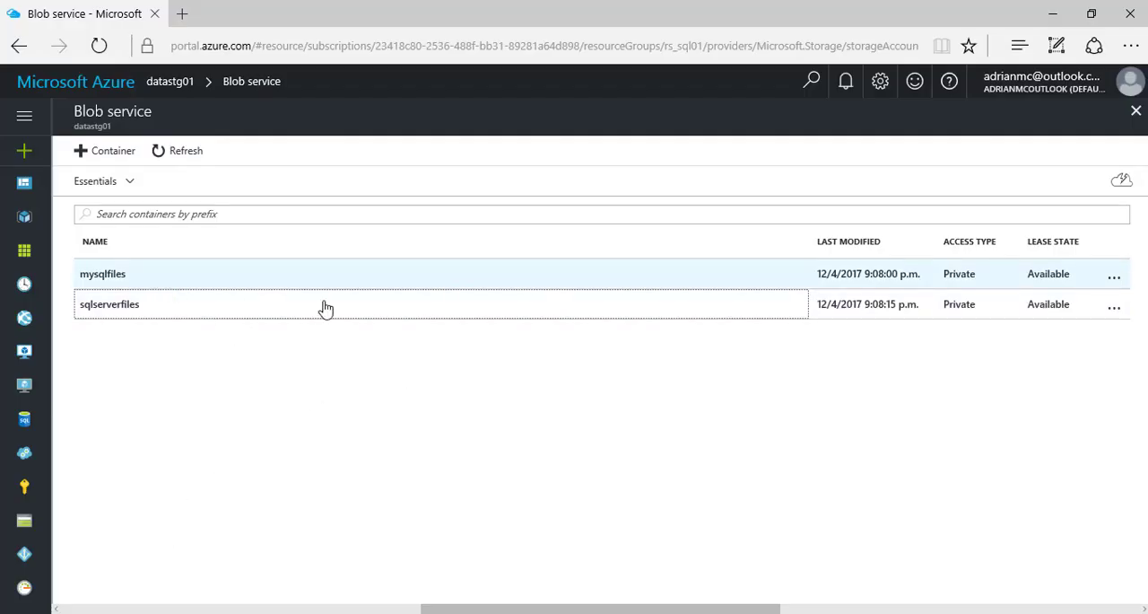
{"action": "left_click", "coordinate": [100, 278]}
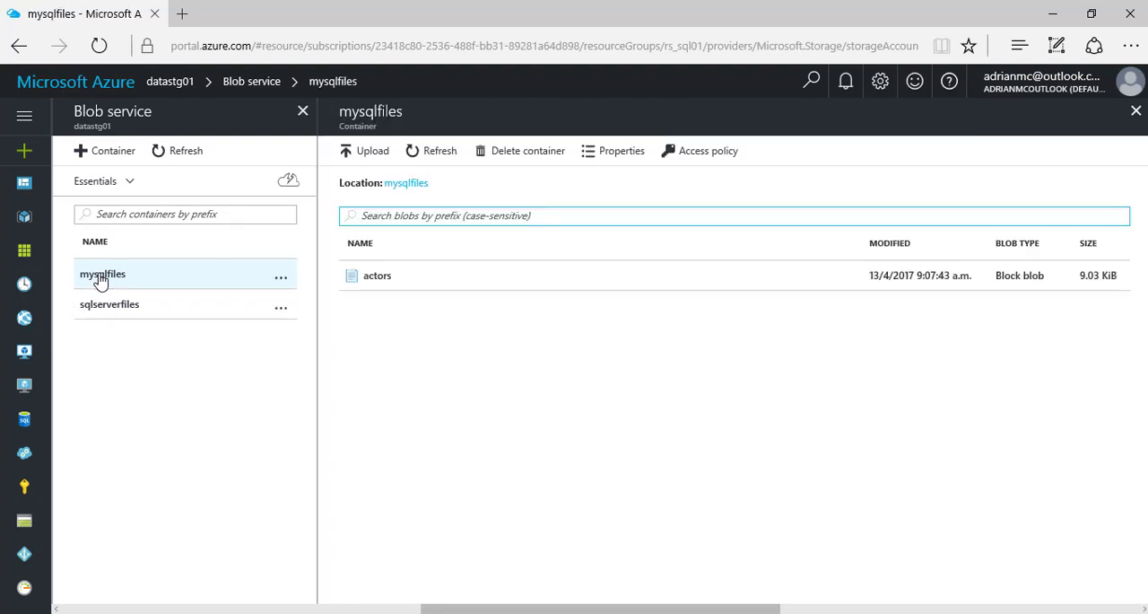
{"action": "left_click", "coordinate": [384, 284]}
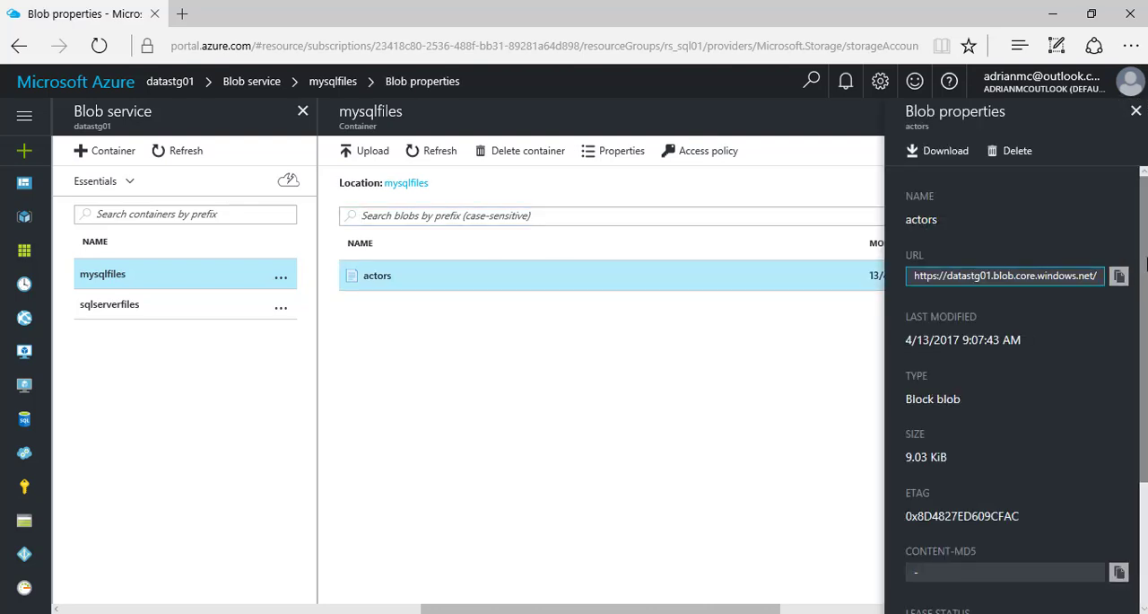
{"action": "left_click_drag", "start_coordinate": [1144, 261], "coordinate": [1106, 242]}
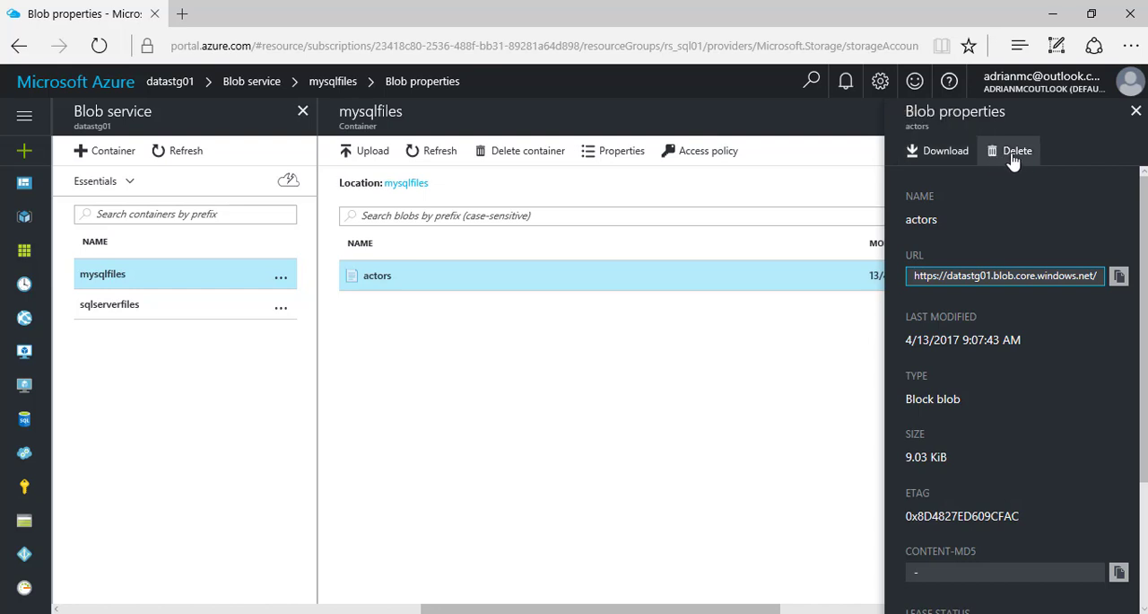
{"action": "left_click", "coordinate": [1132, 121]}
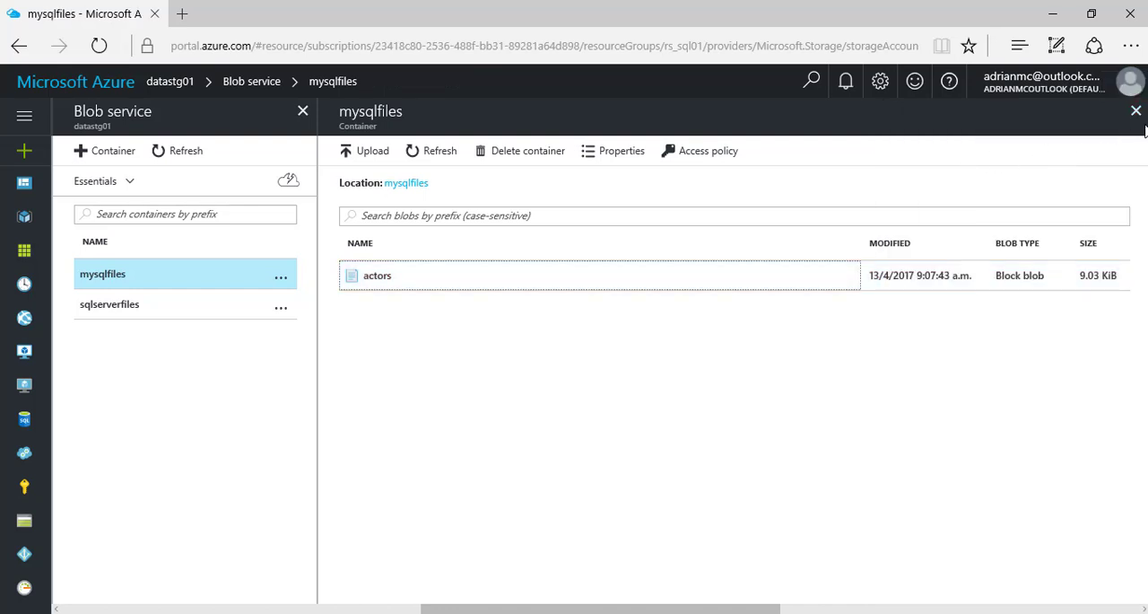
{"action": "left_click", "coordinate": [1140, 116]}
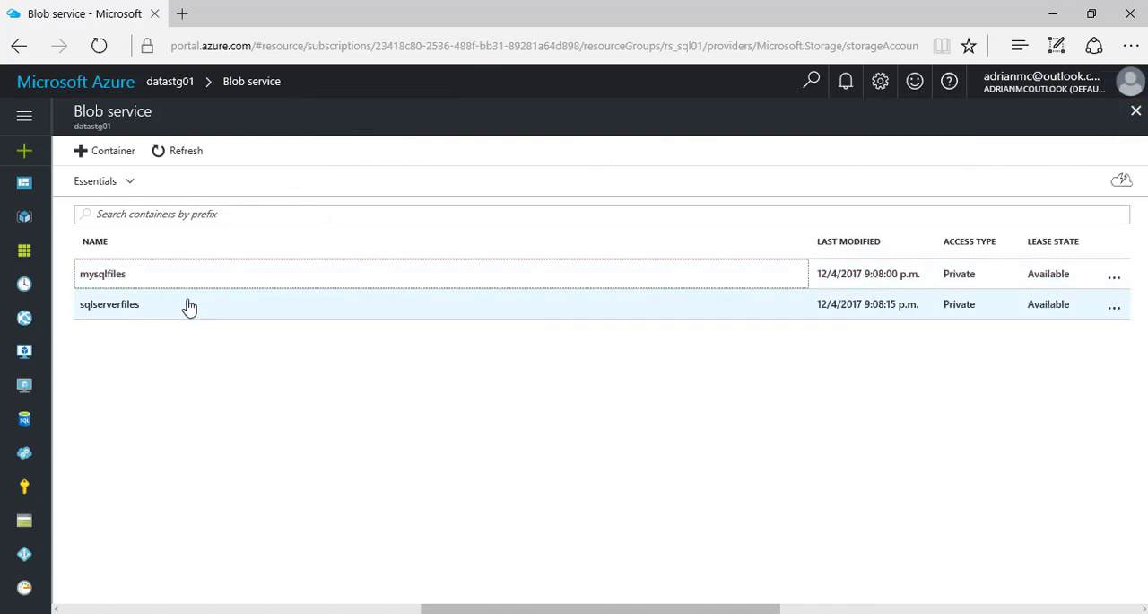
- Open the sqlserverfiles container and inspect the properties of the customers blob, closing them when done
{"action": "left_click", "coordinate": [131, 305]}
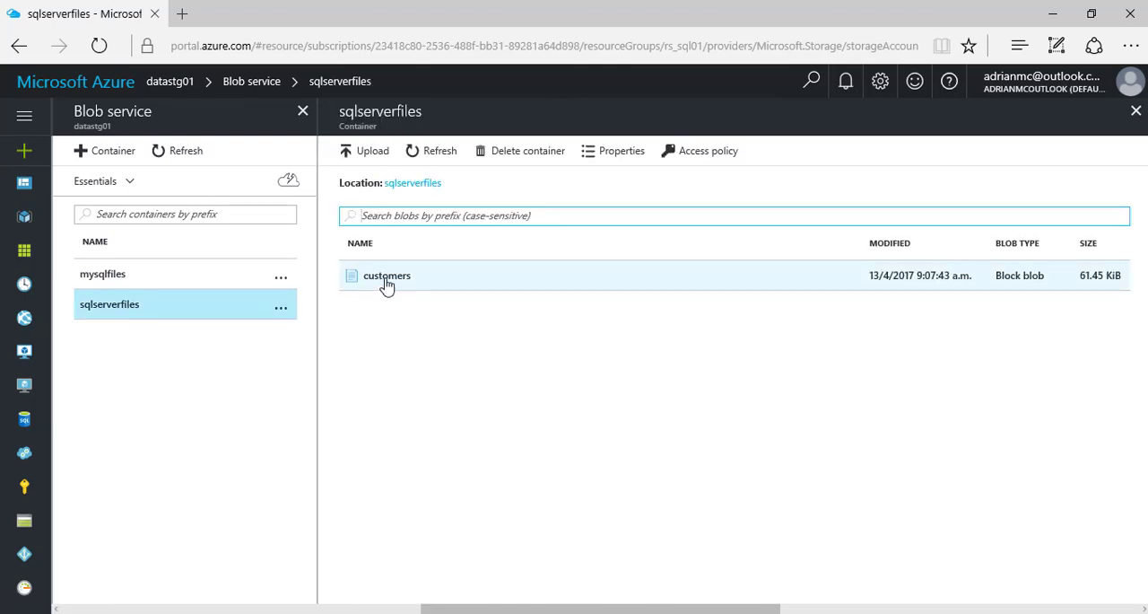
{"action": "left_click", "coordinate": [386, 284]}
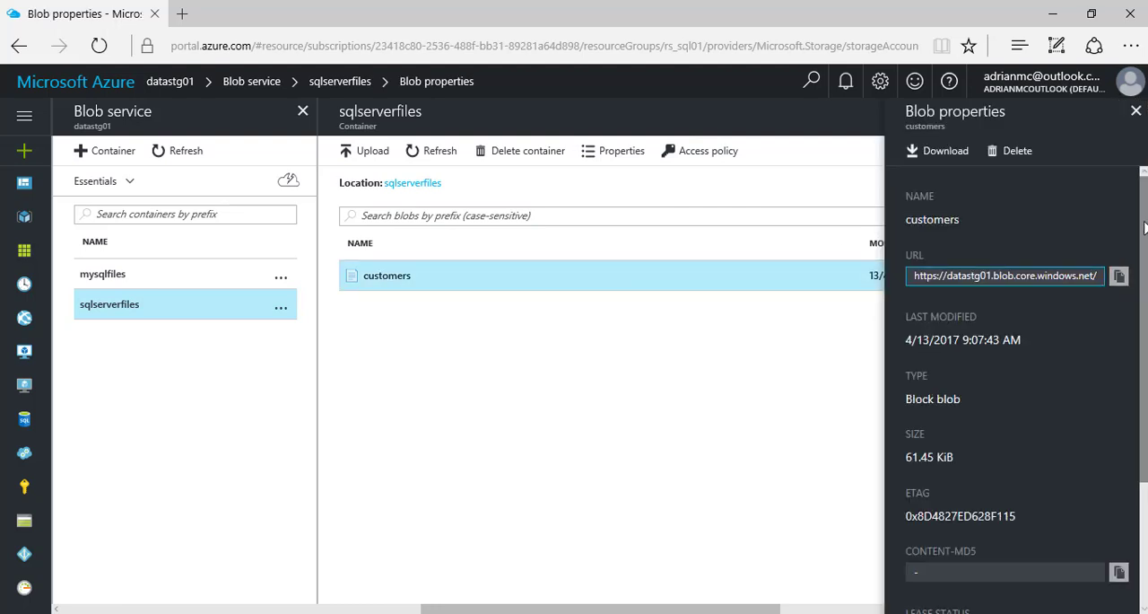
{"action": "scroll", "coordinate": [1023, 395], "scroll_direction": "down", "scroll_amount": 2}
{"action": "left_click_drag", "start_coordinate": [1145, 284], "coordinate": [1145, 150]}
{"action": "left_click", "coordinate": [1136, 110]}
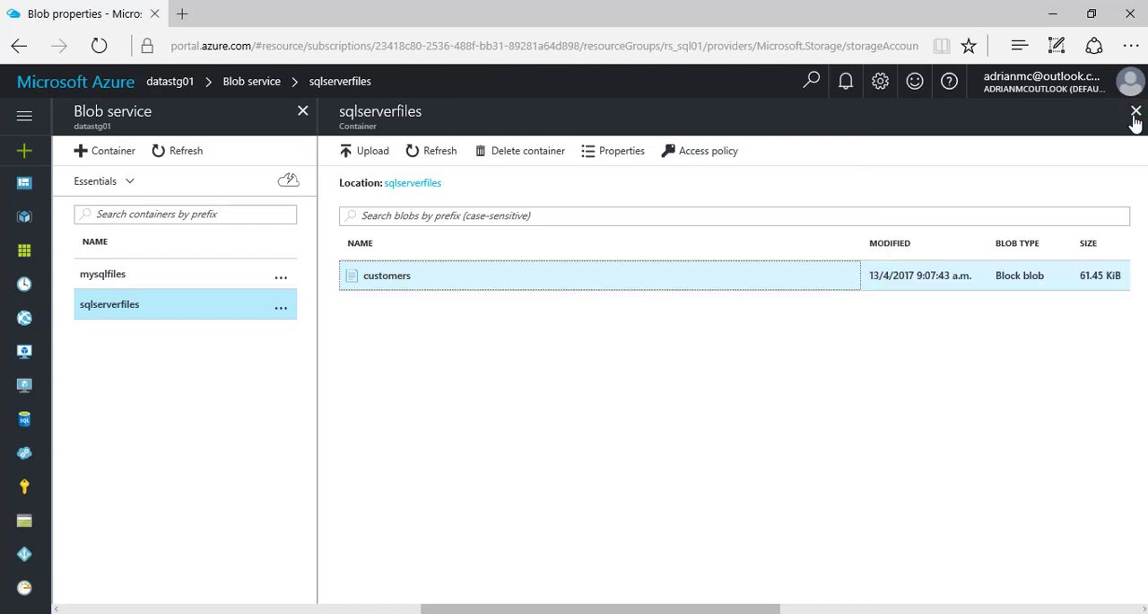